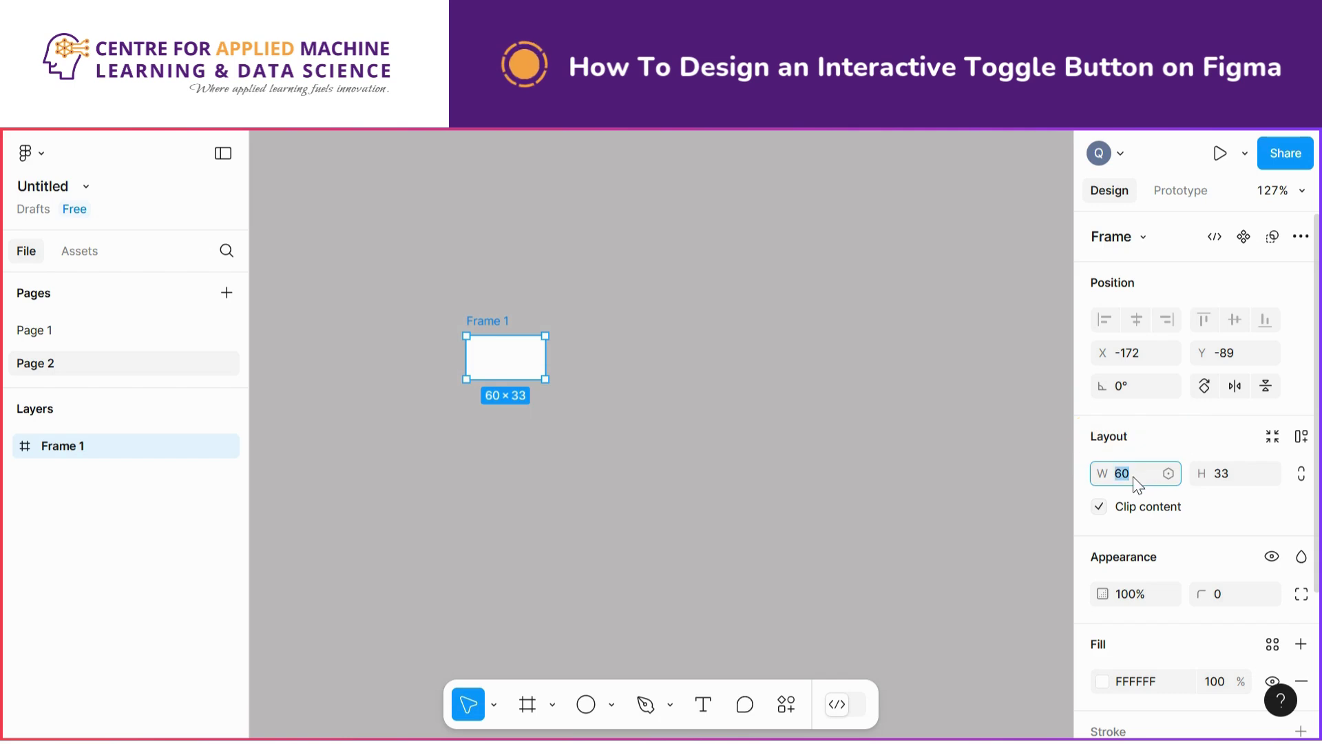
Set the frame's size to 56 wide by 32 high
type("56")
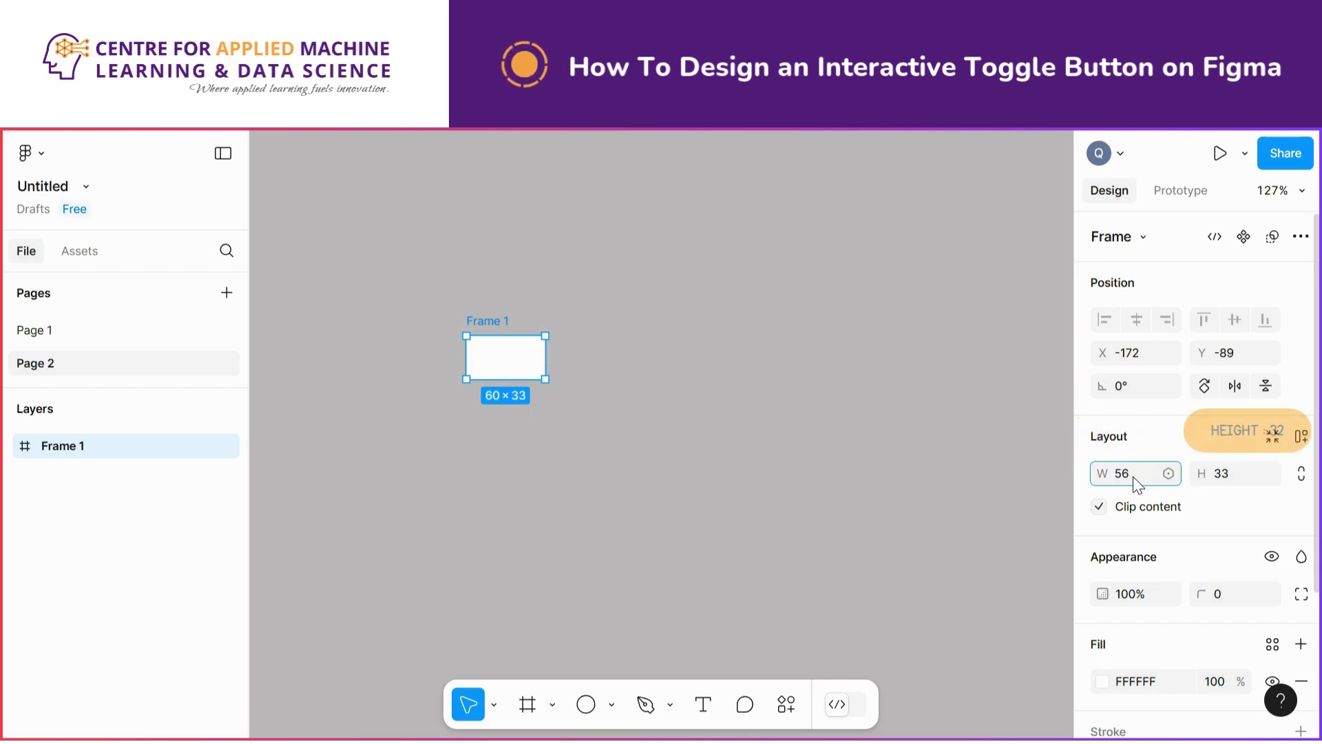
left_click(1255, 484)
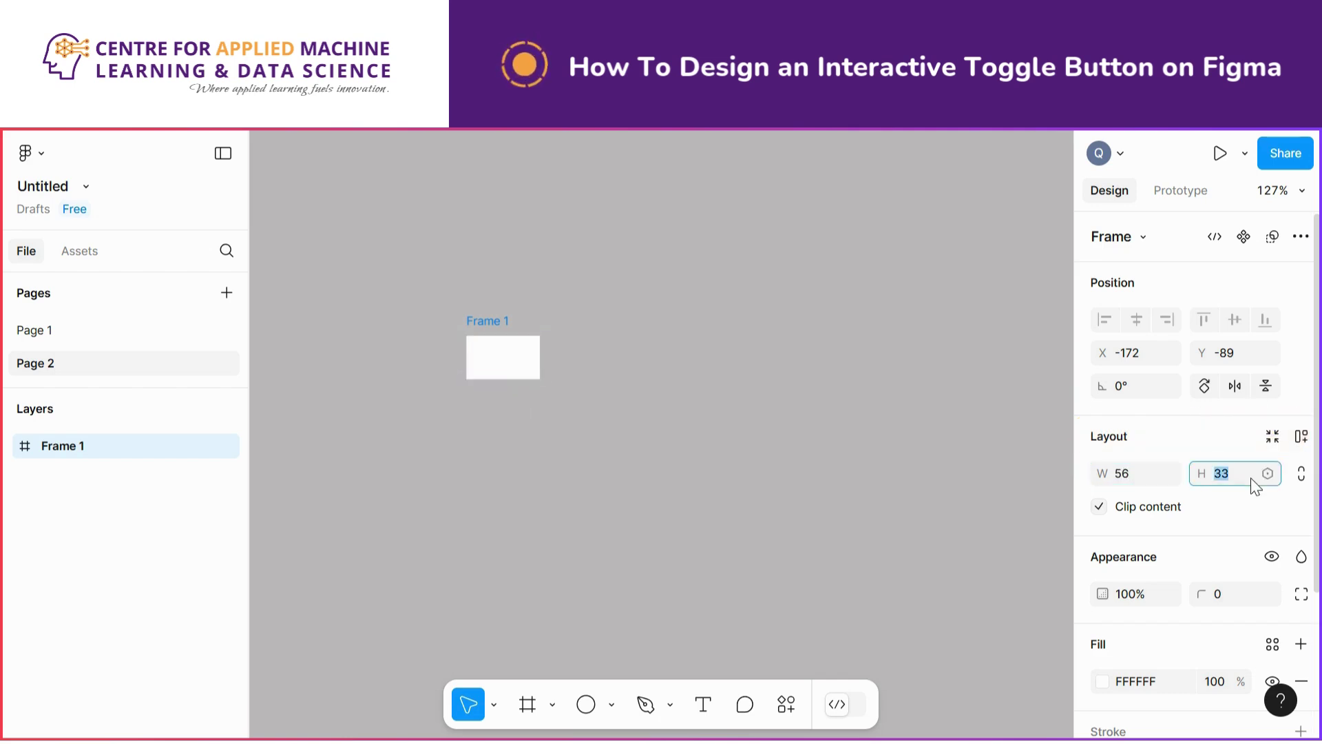
type("32")
key("Return")
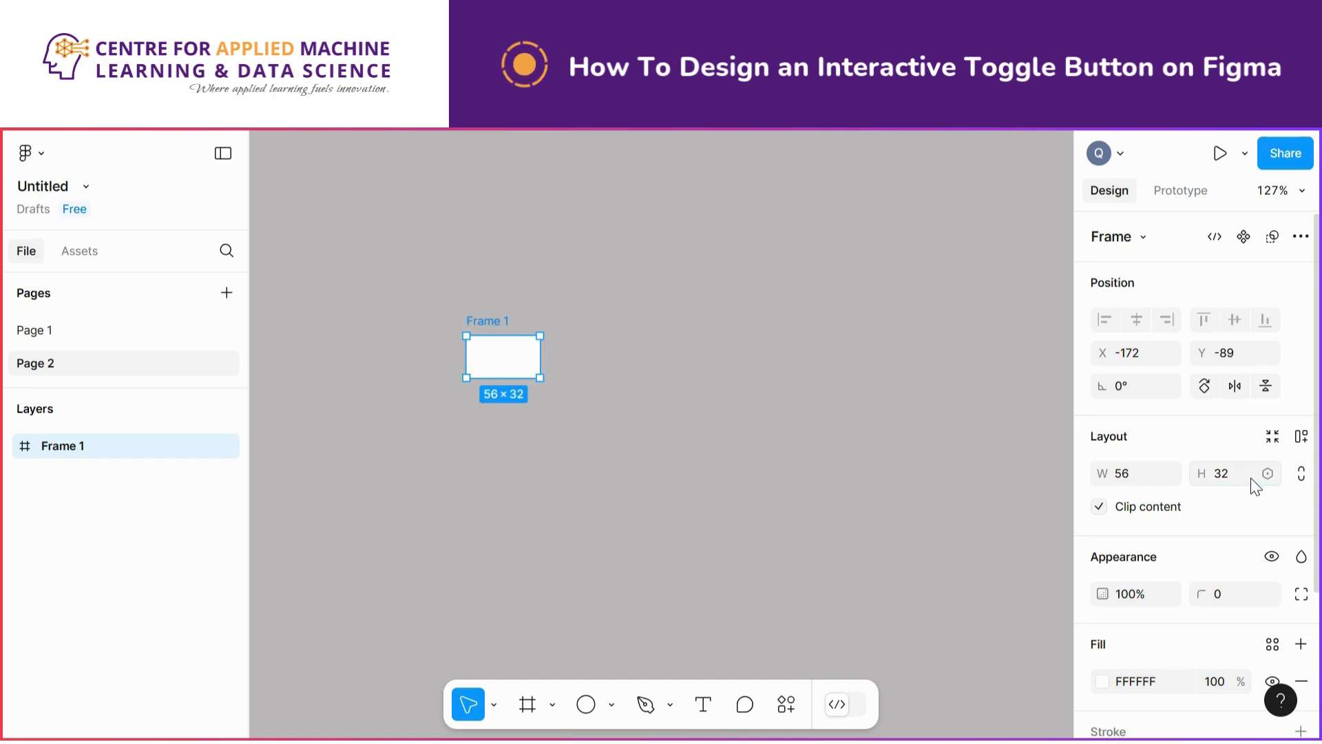
Round the frame's corners with a radius of 20
left_click(570, 427)
left_click(536, 372)
left_click(1232, 596)
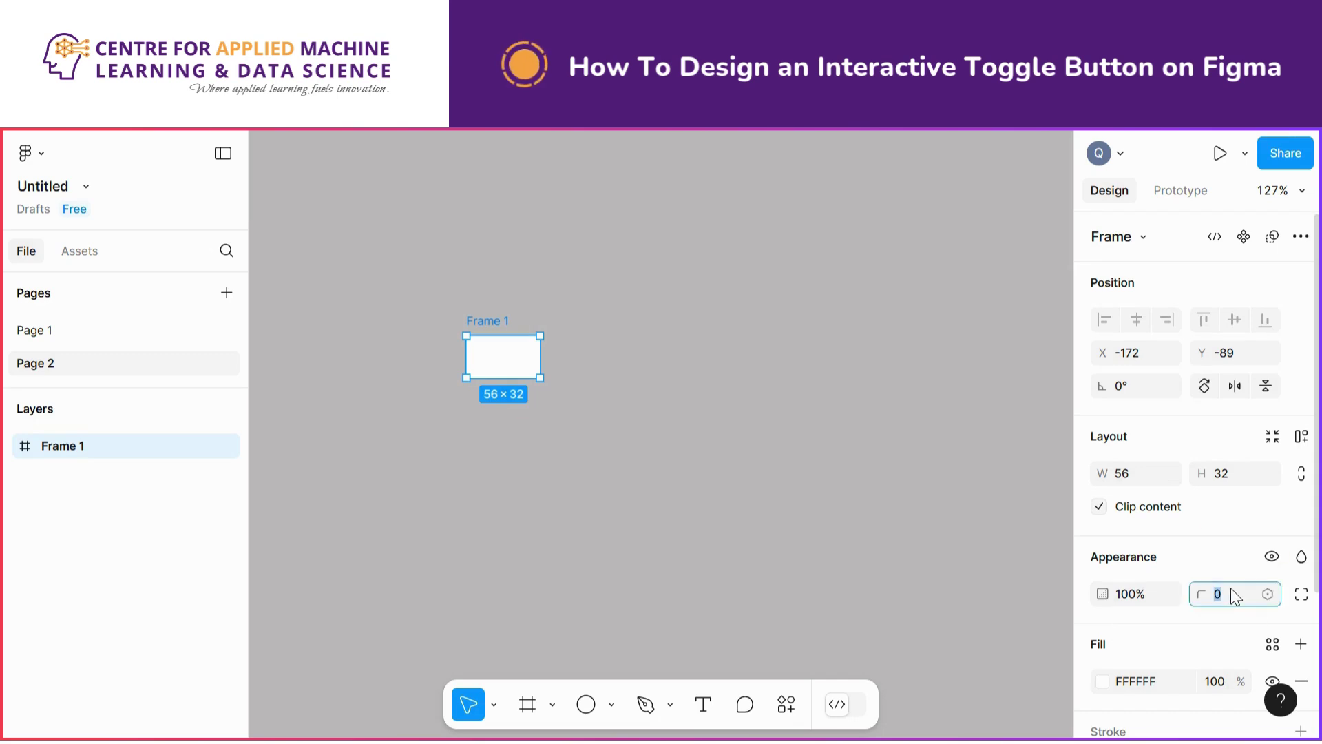
type("20")
left_click(610, 378)
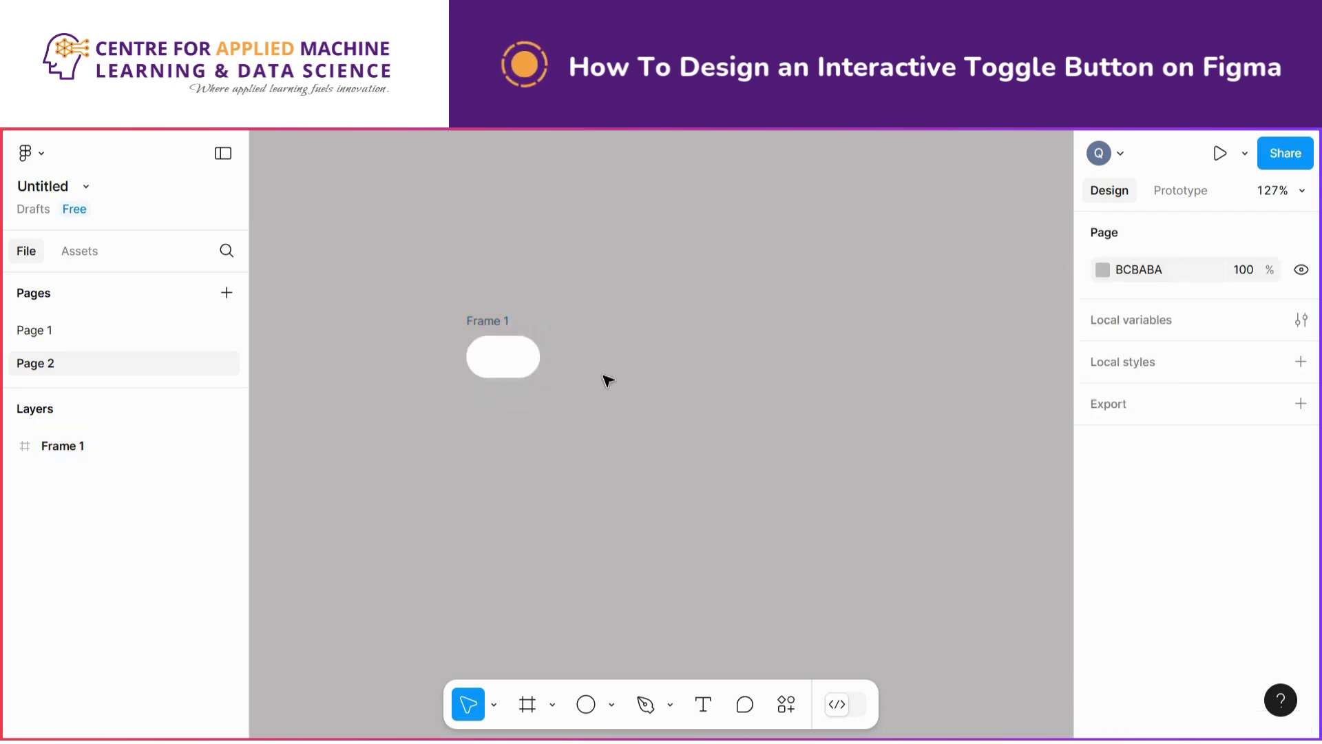
Draw a circle on the empty canvas near the frame and set its size to 24 × 24
left_click(510, 366)
left_click(615, 432)
left_click(586, 710)
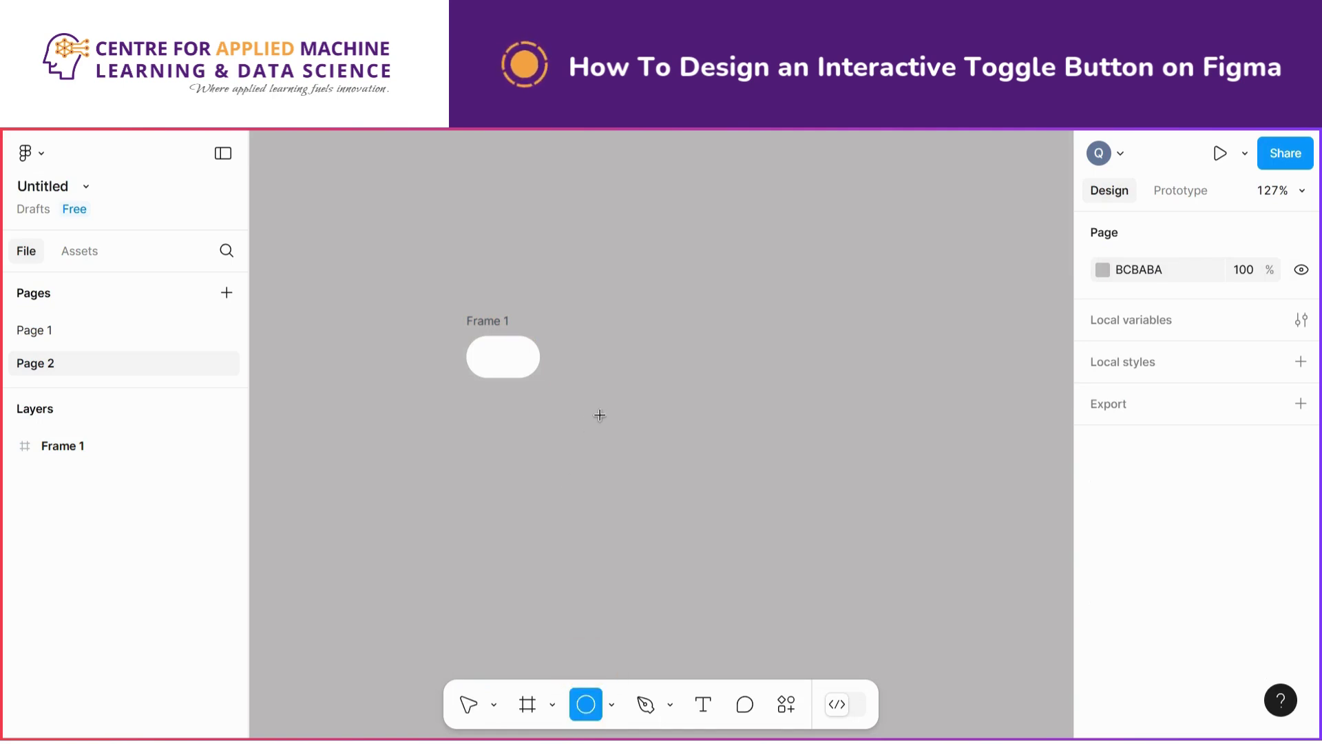
left_click_drag(598, 393, 628, 421)
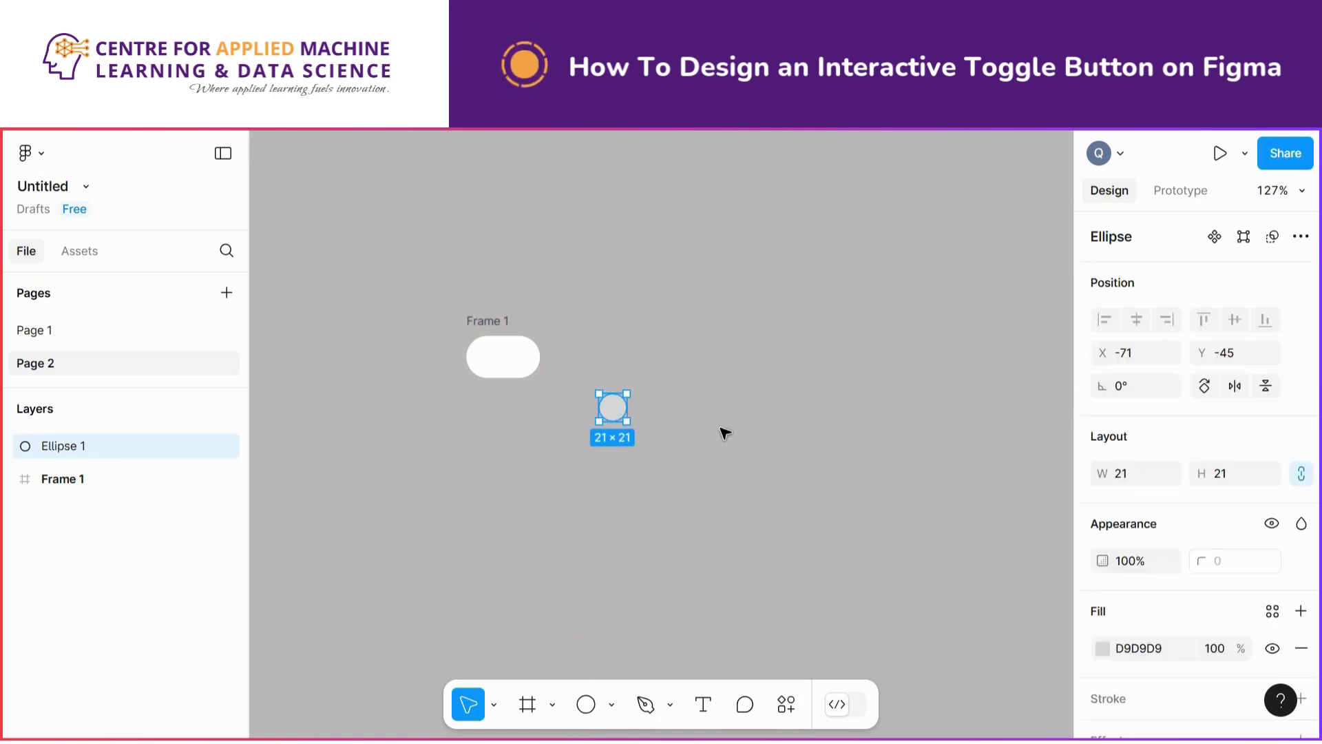
left_click(1127, 475)
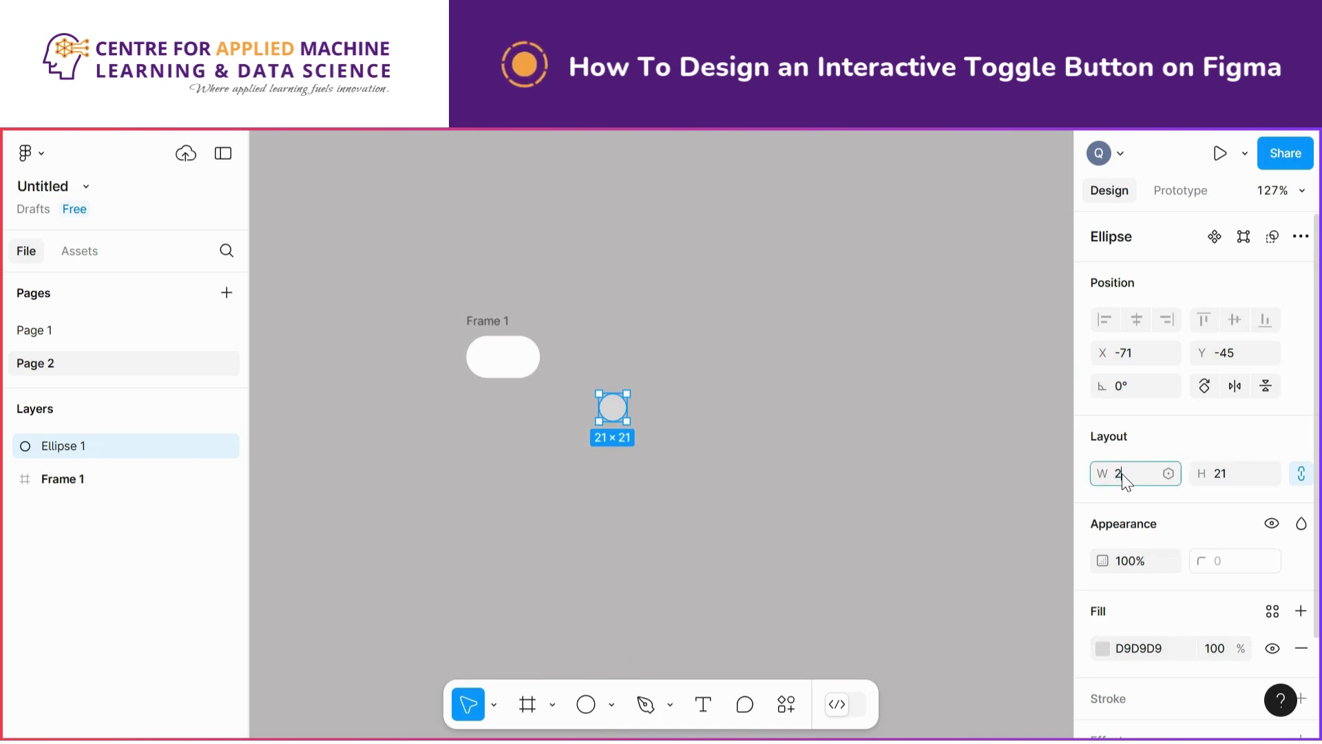
type("24")
key("Return")
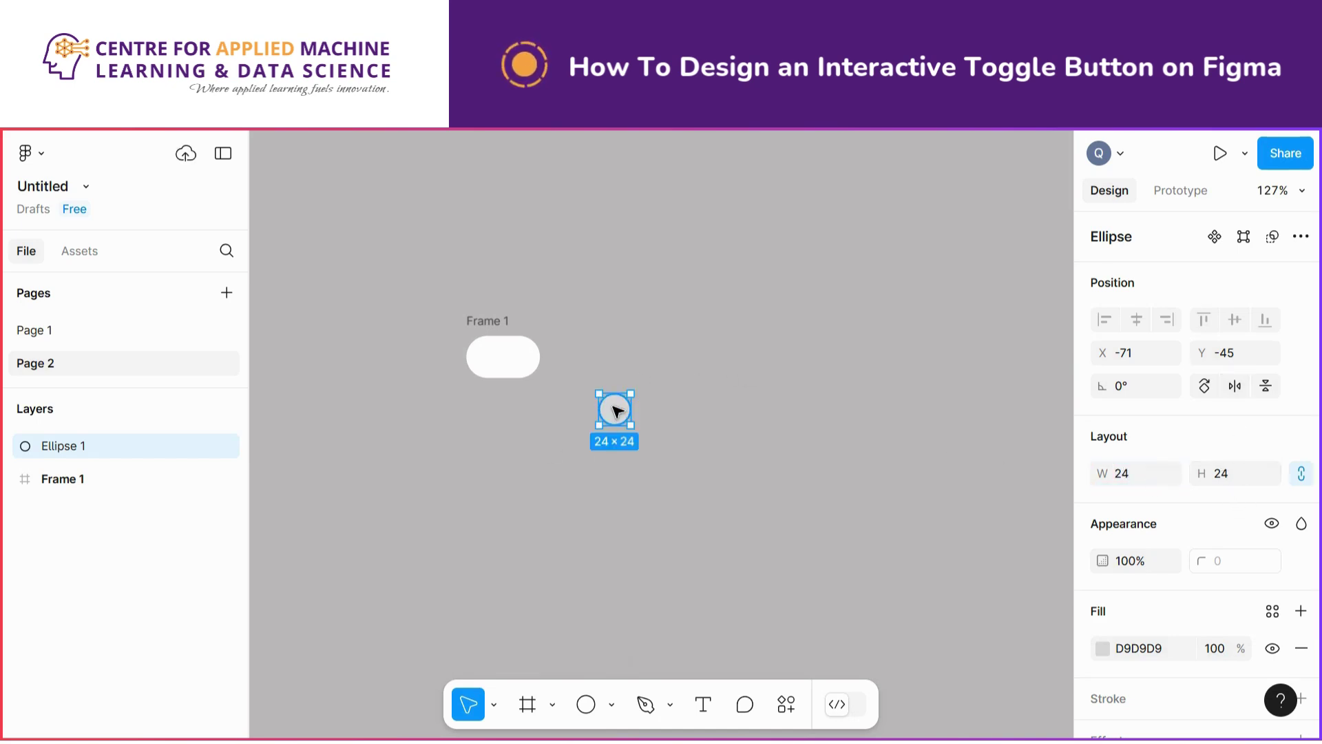
Move the circle into the pill-shaped frame, near its left end at X 4, Y 4
left_click_drag(622, 416, 523, 367)
scroll(515, 358, "up", 2)
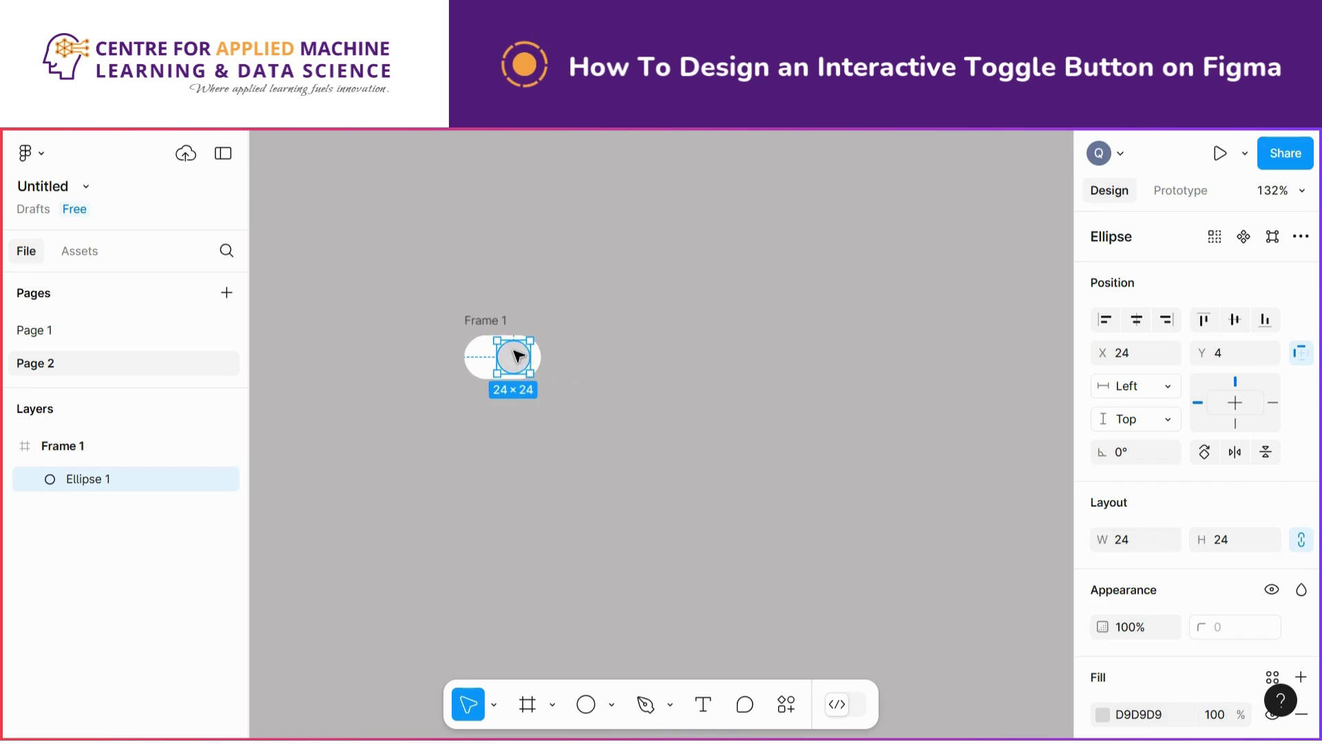
scroll(518, 356, "up", 5)
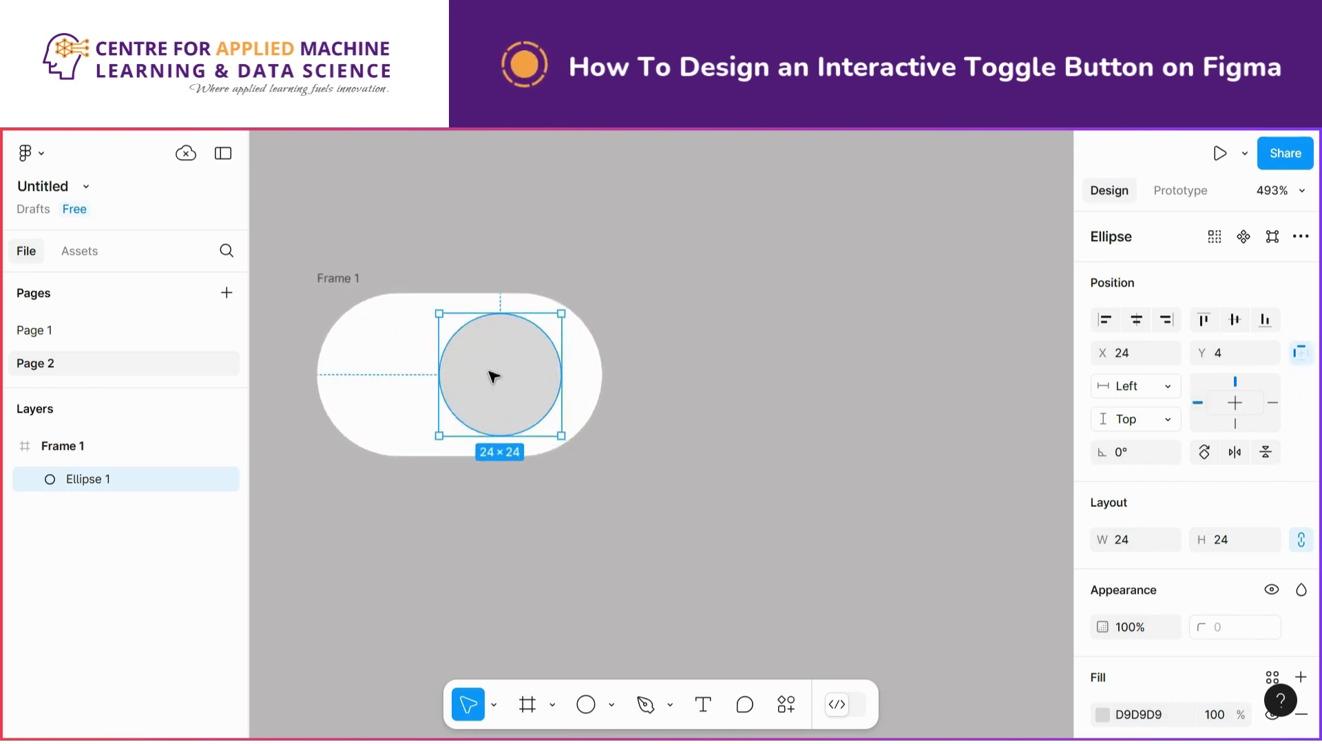
left_click_drag(478, 386, 400, 389)
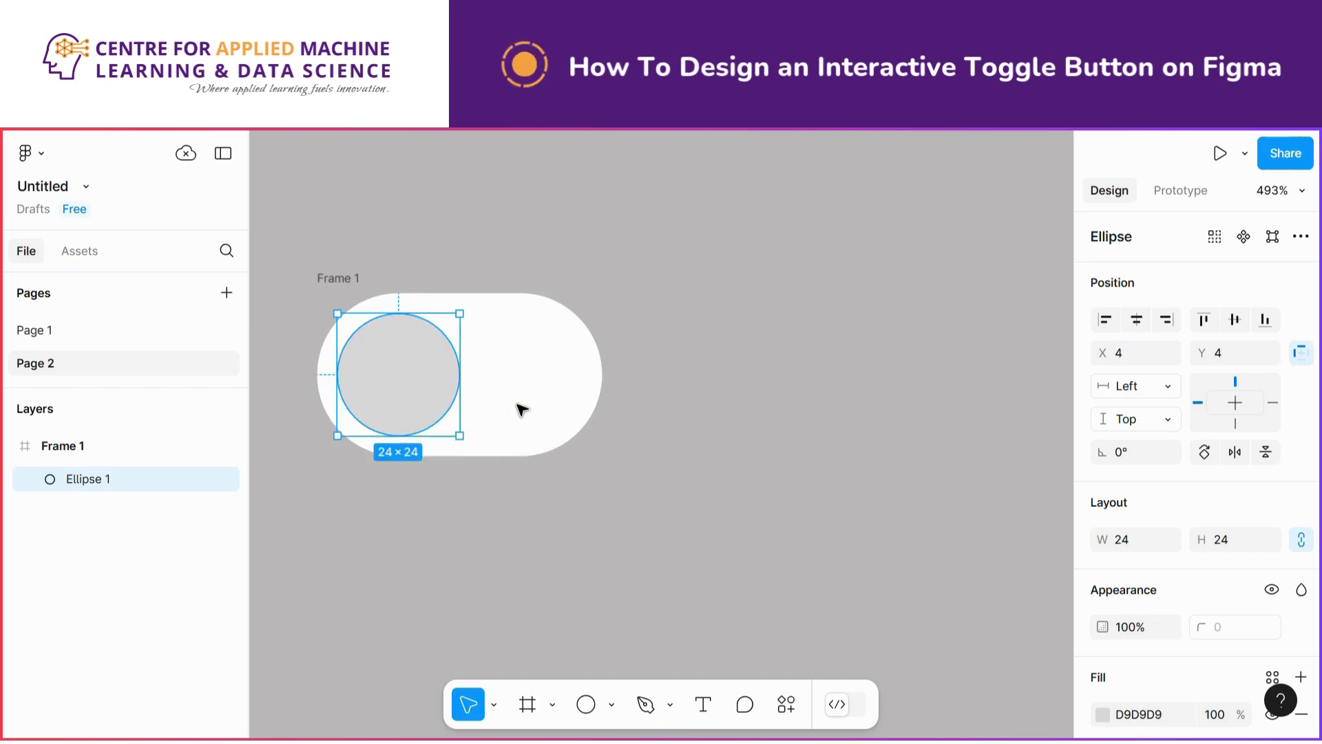
Set the circle's constraints to Left horizontally and Center vertically
left_click(1244, 405)
left_click(1198, 404)
left_click(1243, 407)
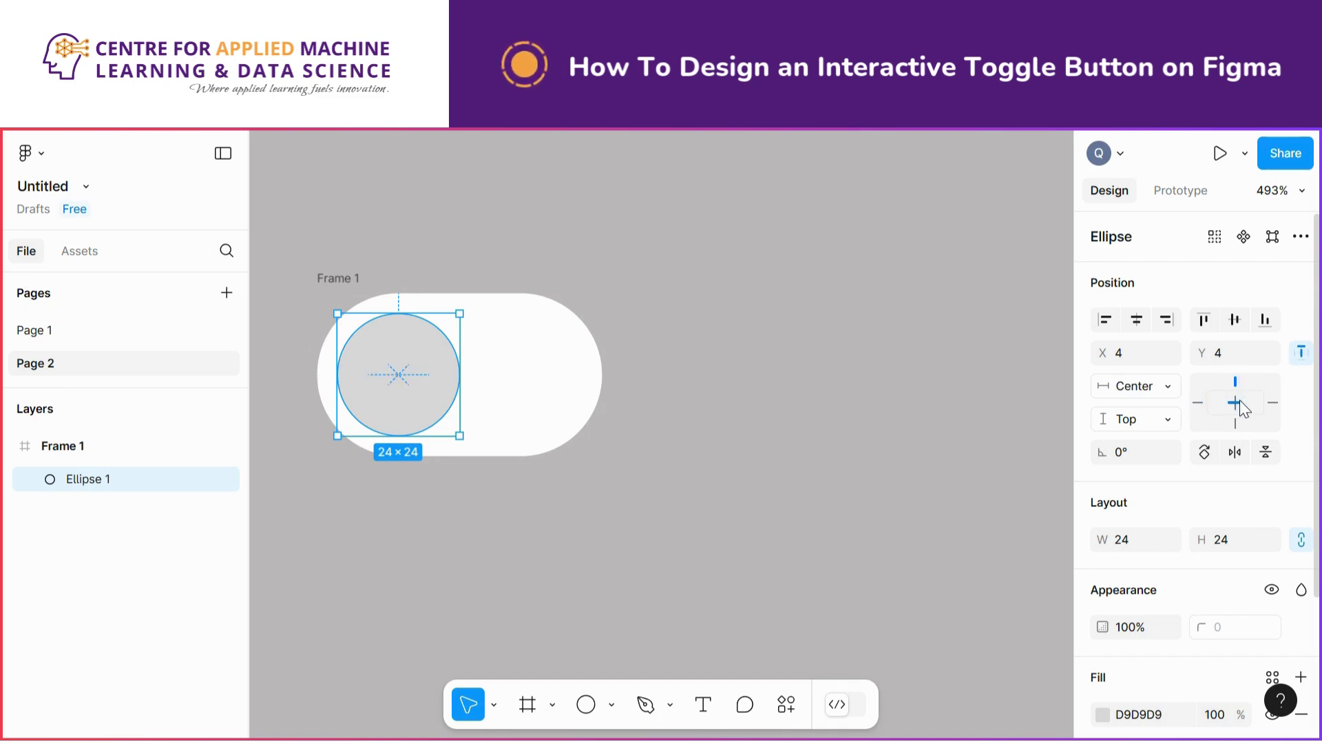
left_click(1198, 404)
left_click(1240, 406)
left_click(1243, 407)
left_click(1199, 403)
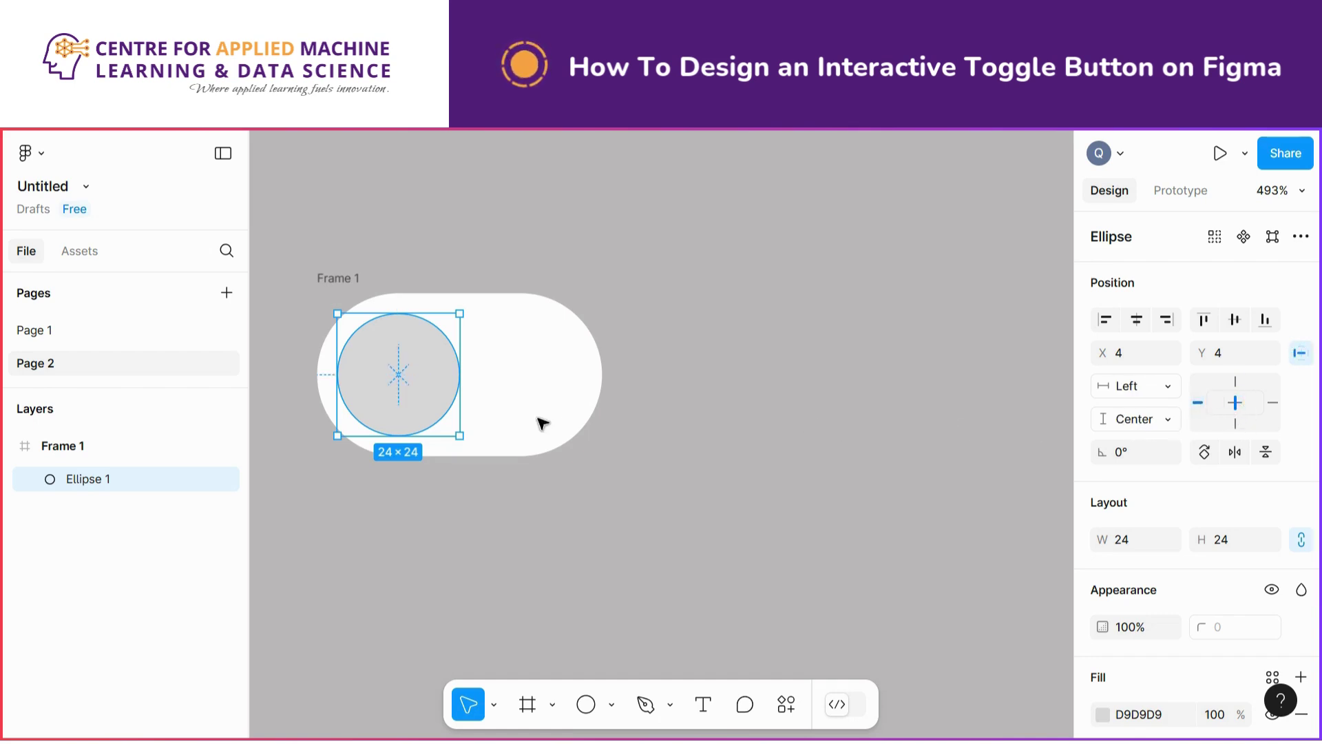
Duplicate the toggle frame and place the copy directly below the original
left_click(640, 456)
scroll(606, 434, "down", 2)
scroll(565, 413, "up", 1)
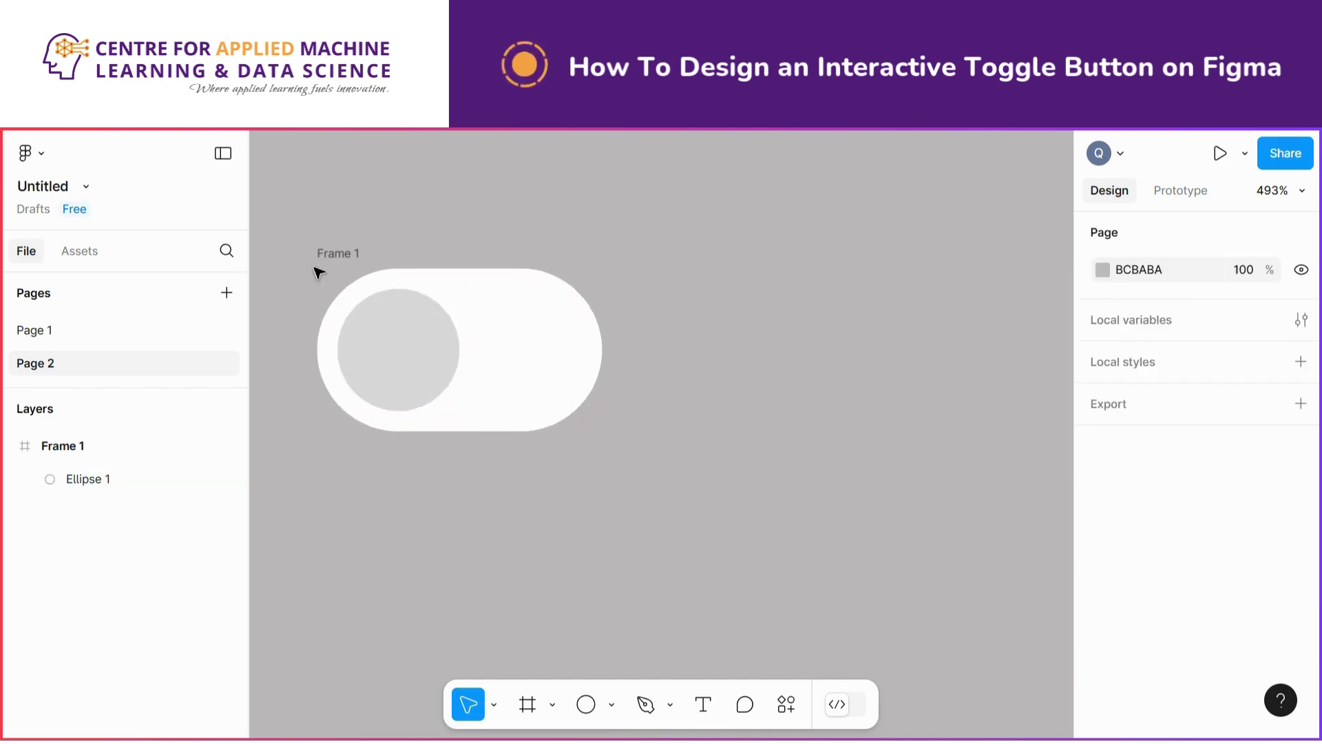
left_click(335, 256)
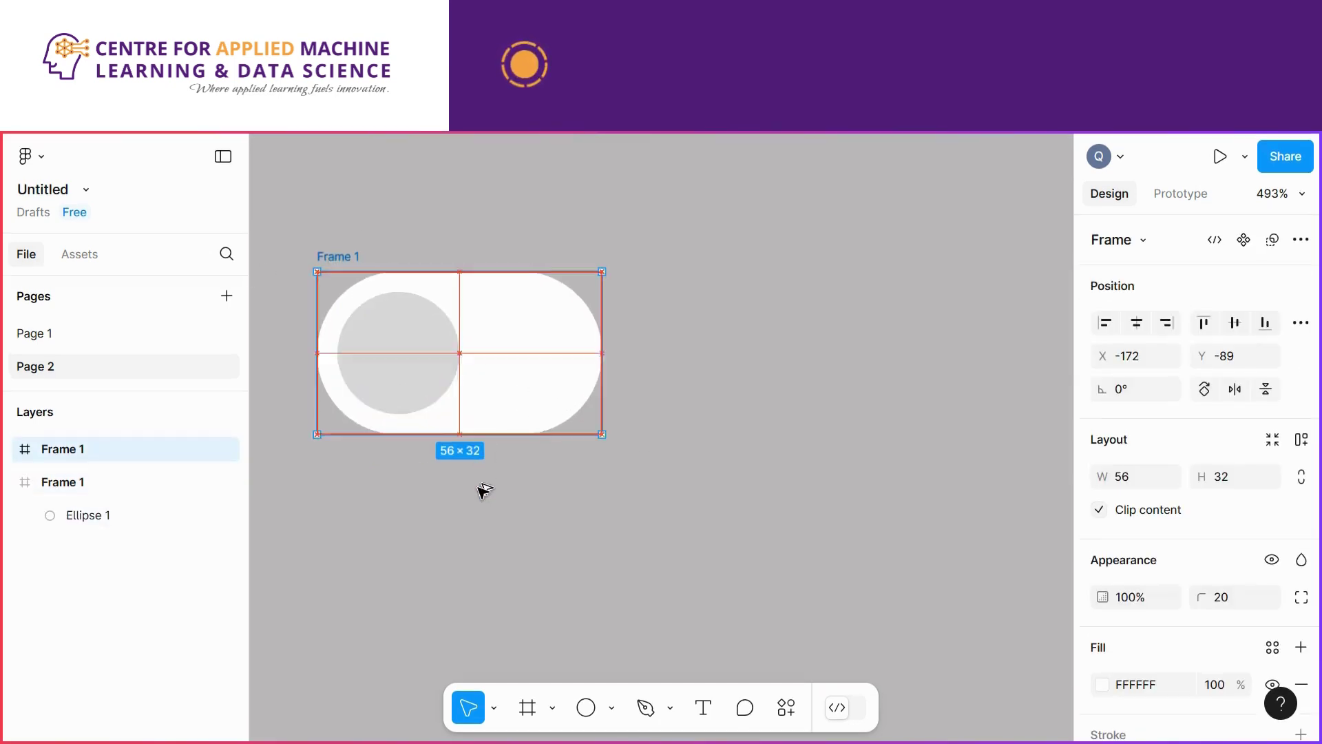
key("ctrl+d")
left_click_drag(491, 502, 480, 547)
Rename the original upper frame "Inactive" and the lower copy "Active"
left_click(334, 258)
double_click(334, 258)
type("Inac")
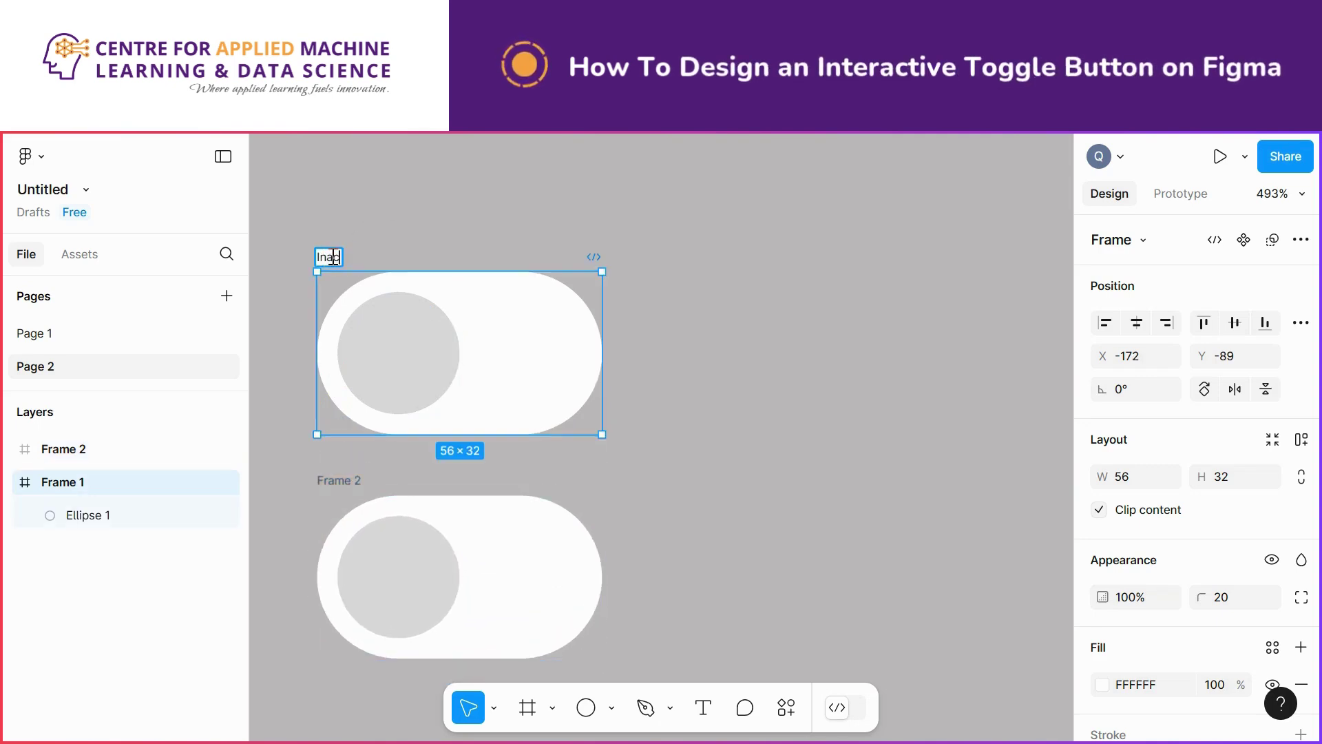
type("tive")
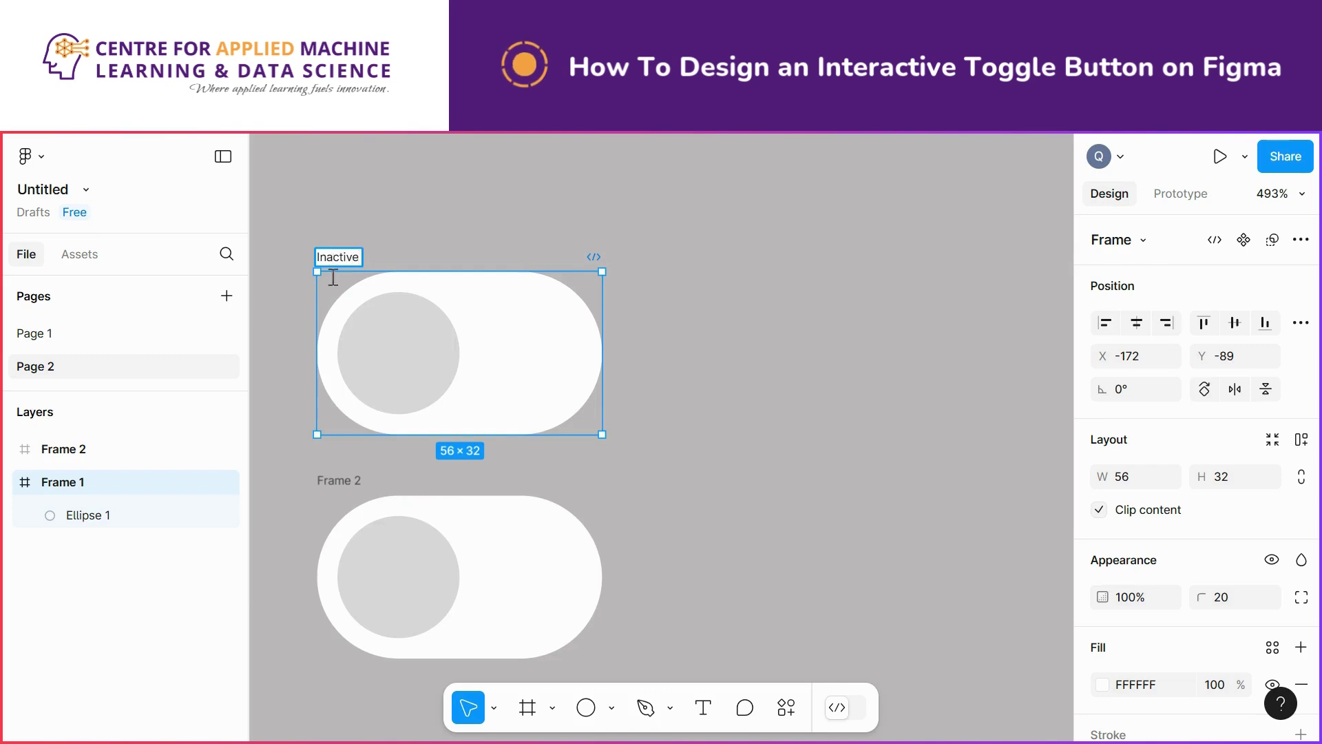
left_click(363, 490)
double_click(353, 482)
type("Ac")
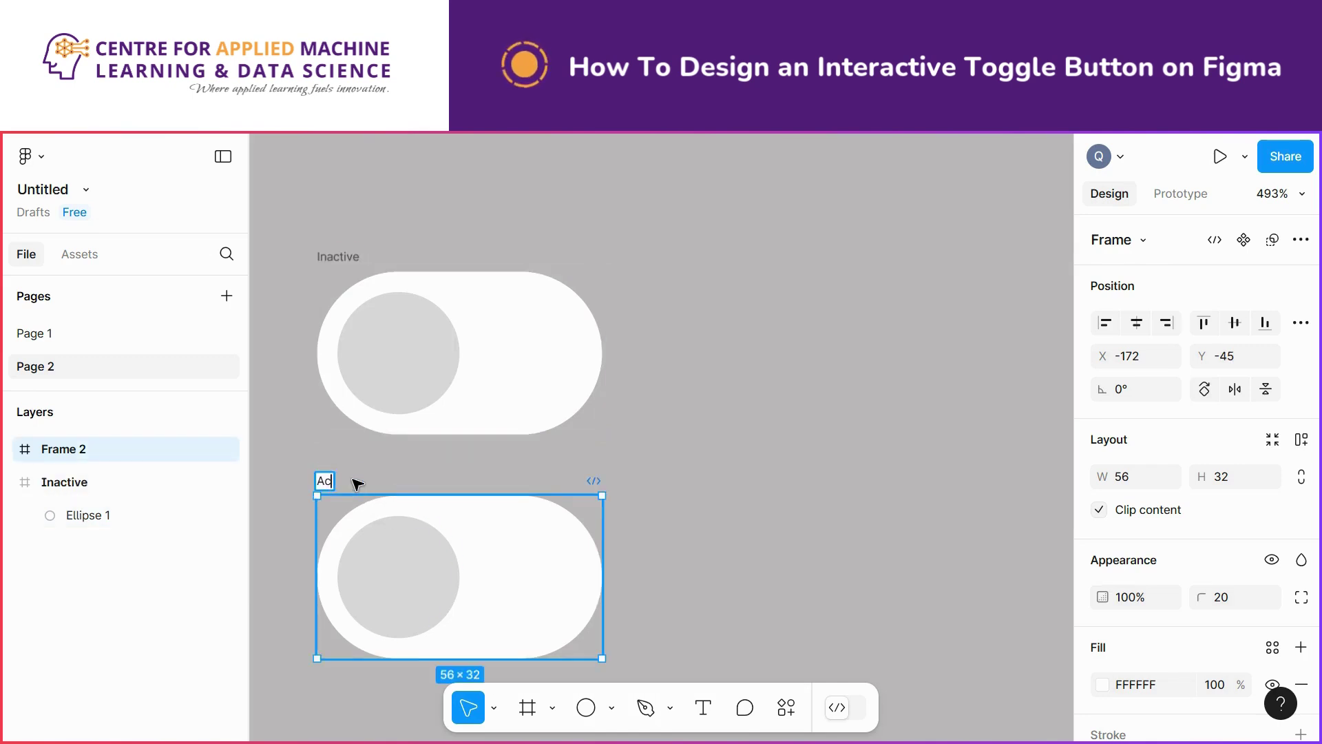
type("tivw")
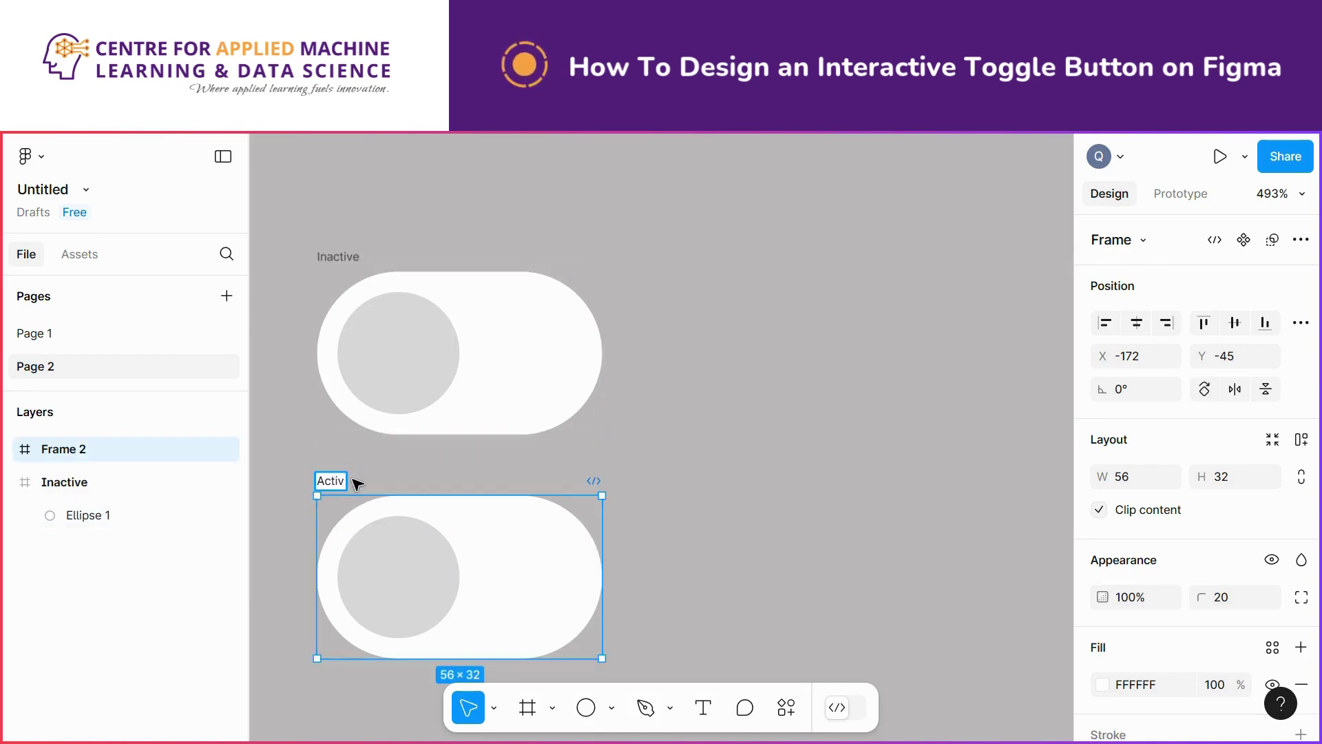
left_click(704, 418)
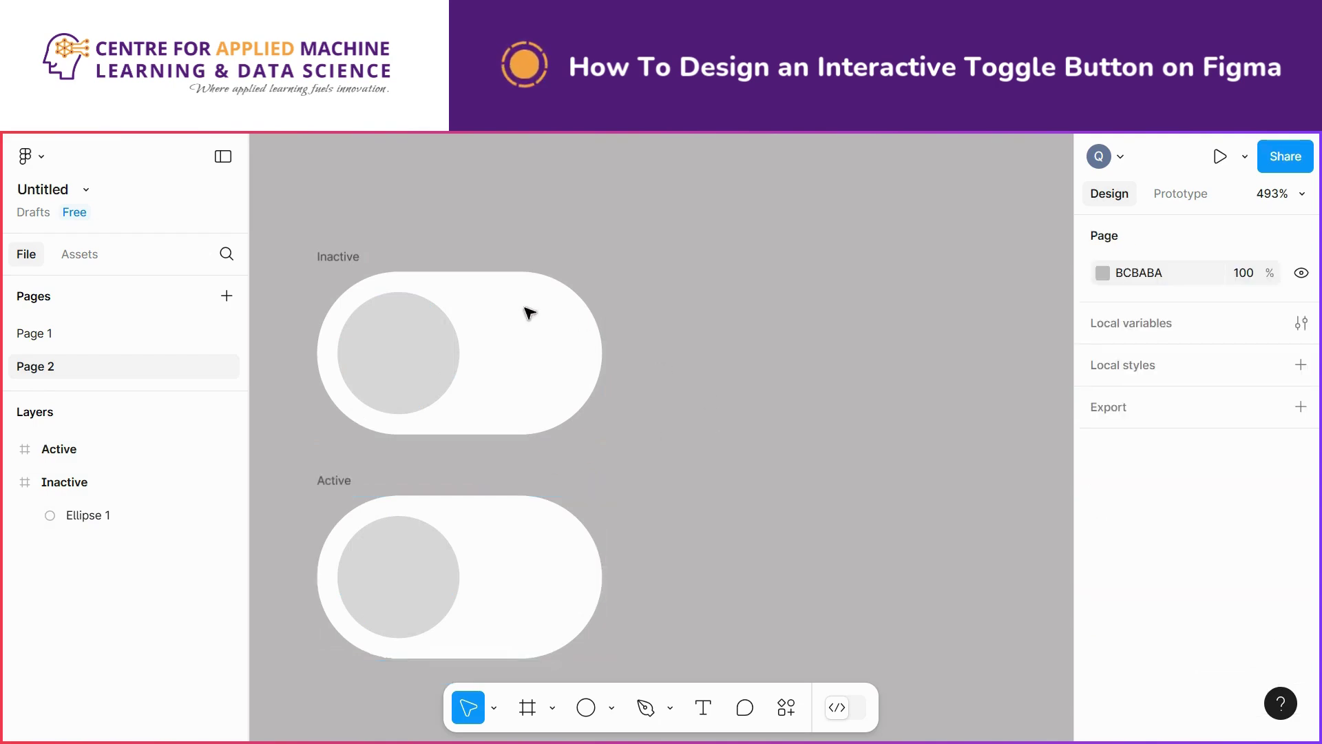
Move the circle in the Active frame to its right end, mirroring the edge gap of the Inactive toggle
left_click(431, 606)
left_click_drag(425, 594, 552, 598)
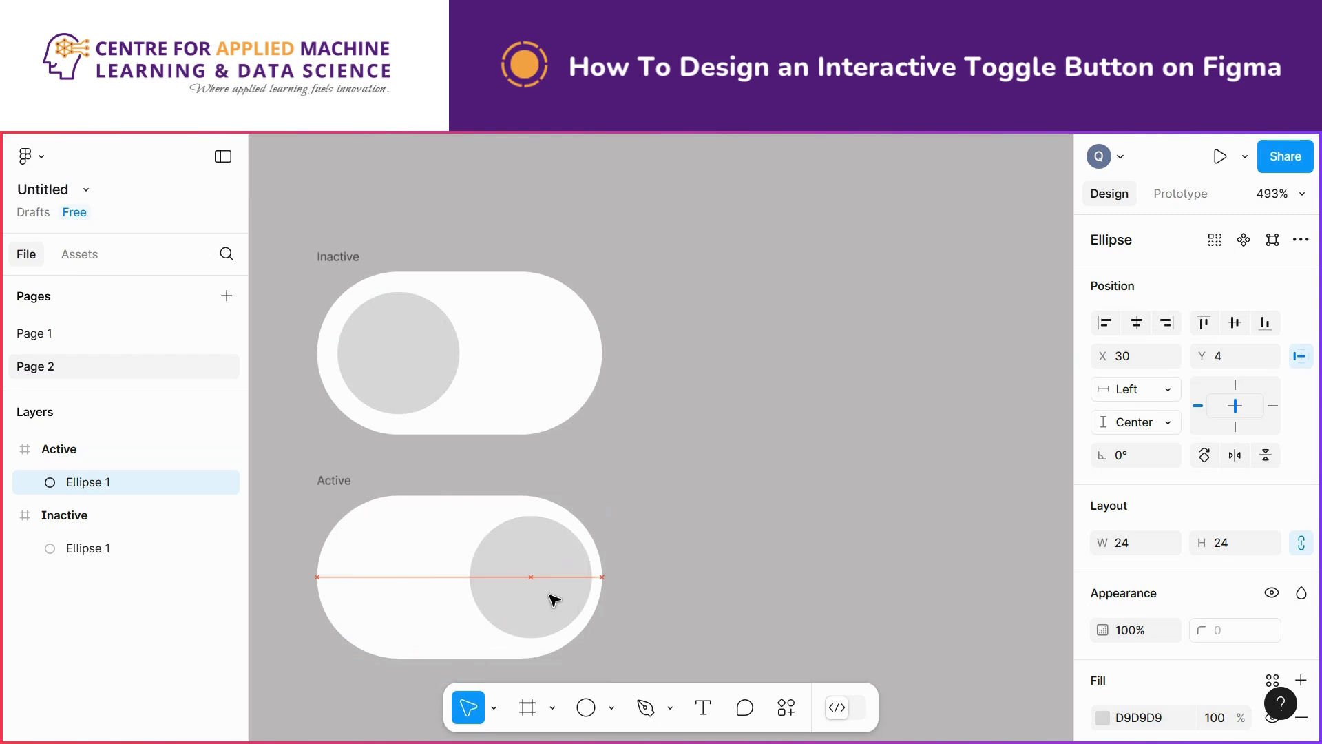
key("alt")
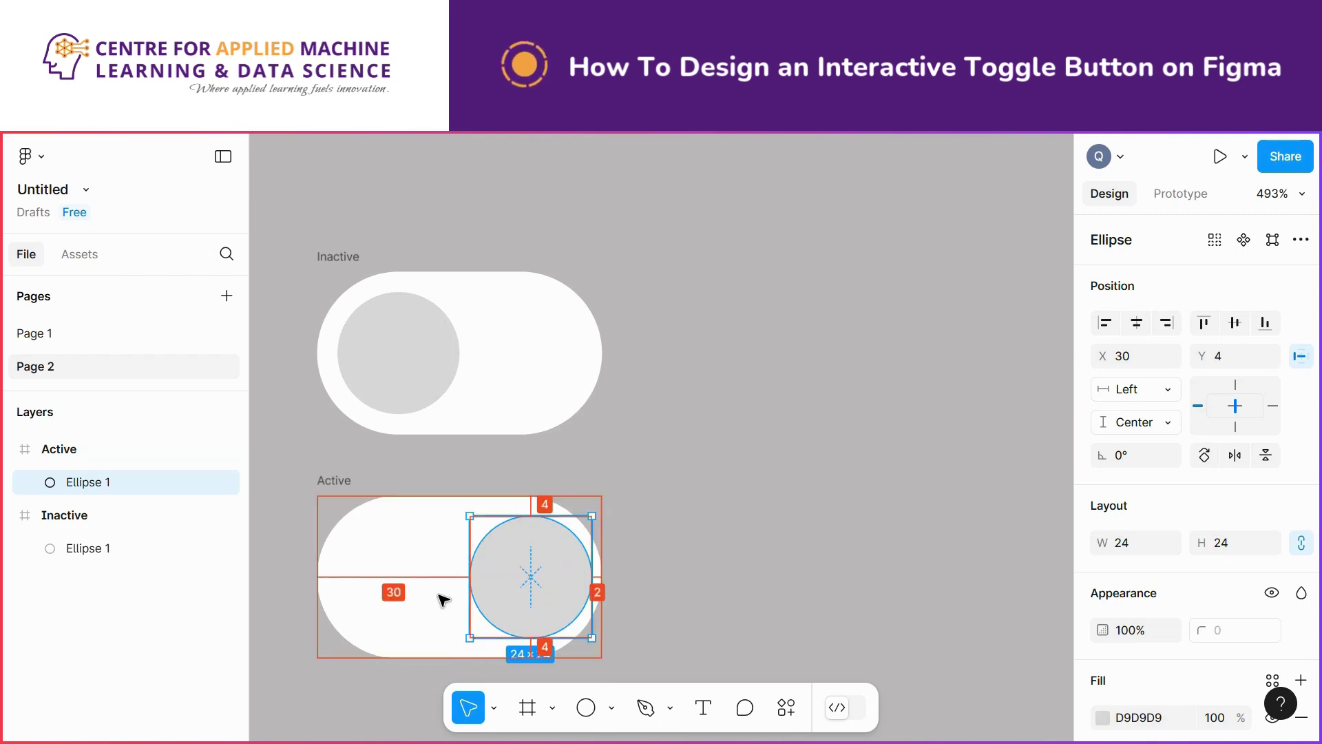
left_click(619, 488)
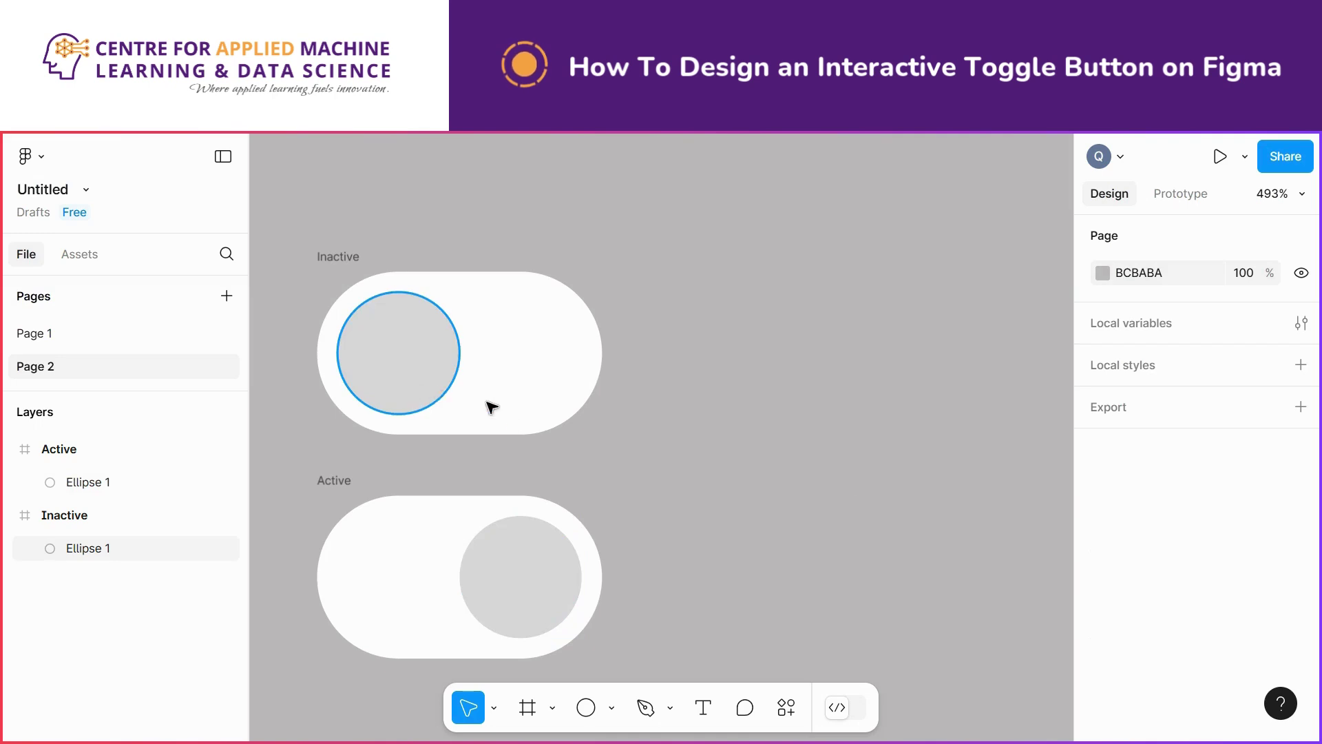
Fill the Inactive frame with the light grey D9D9D9 already used on this page
left_click(425, 286)
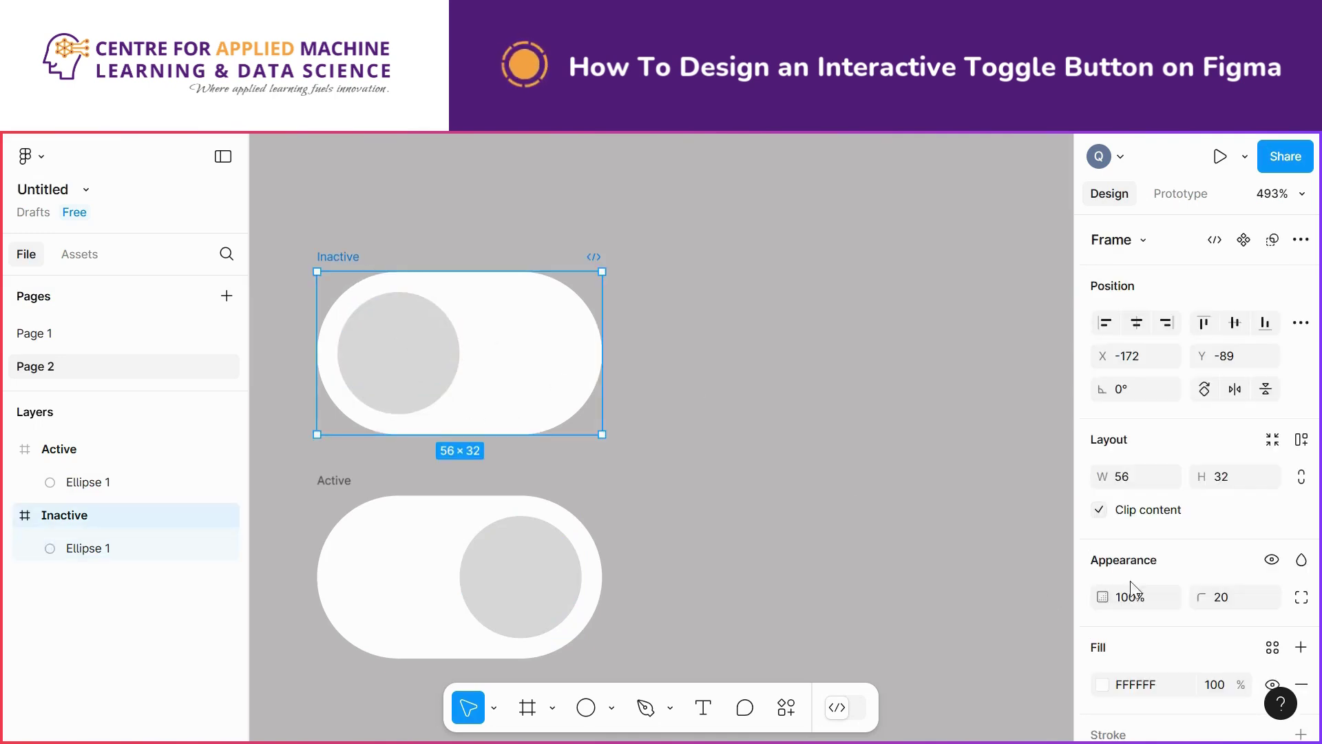
scroll(1150, 570, "down", 3)
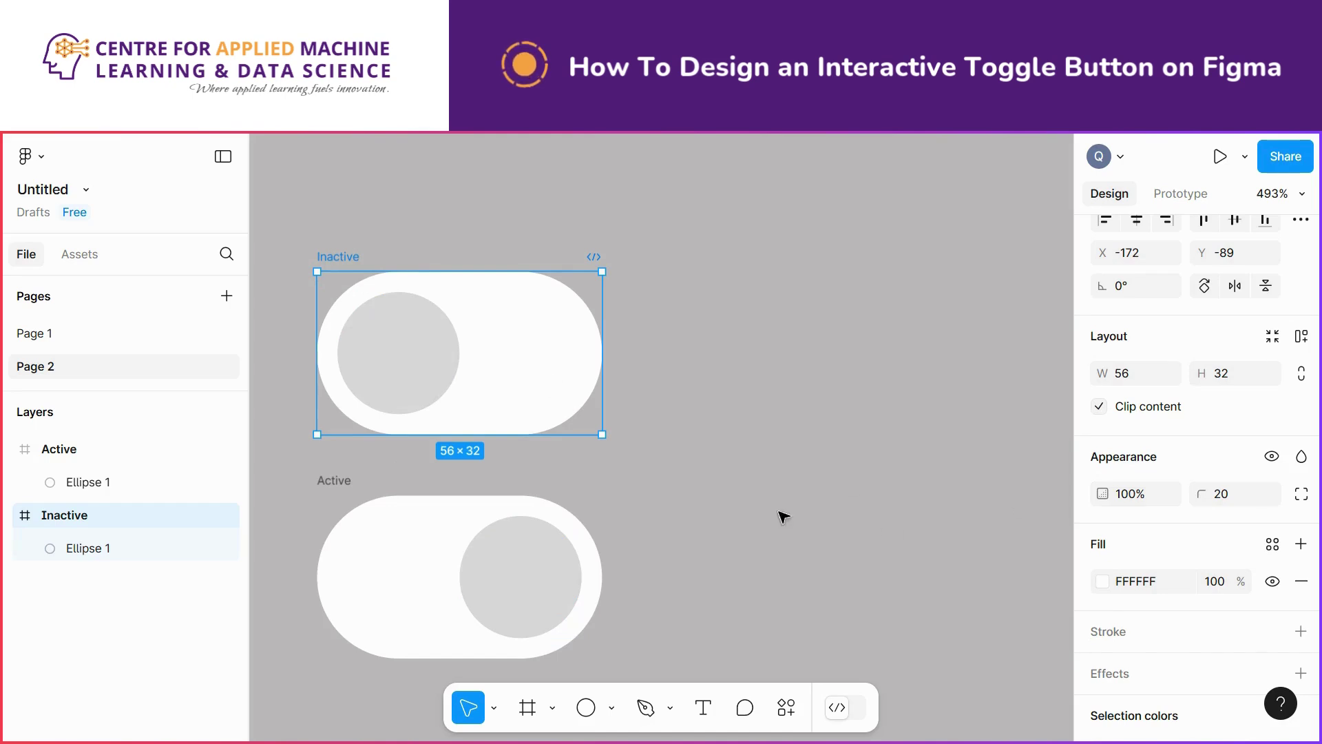
left_click(441, 372)
left_click(516, 379)
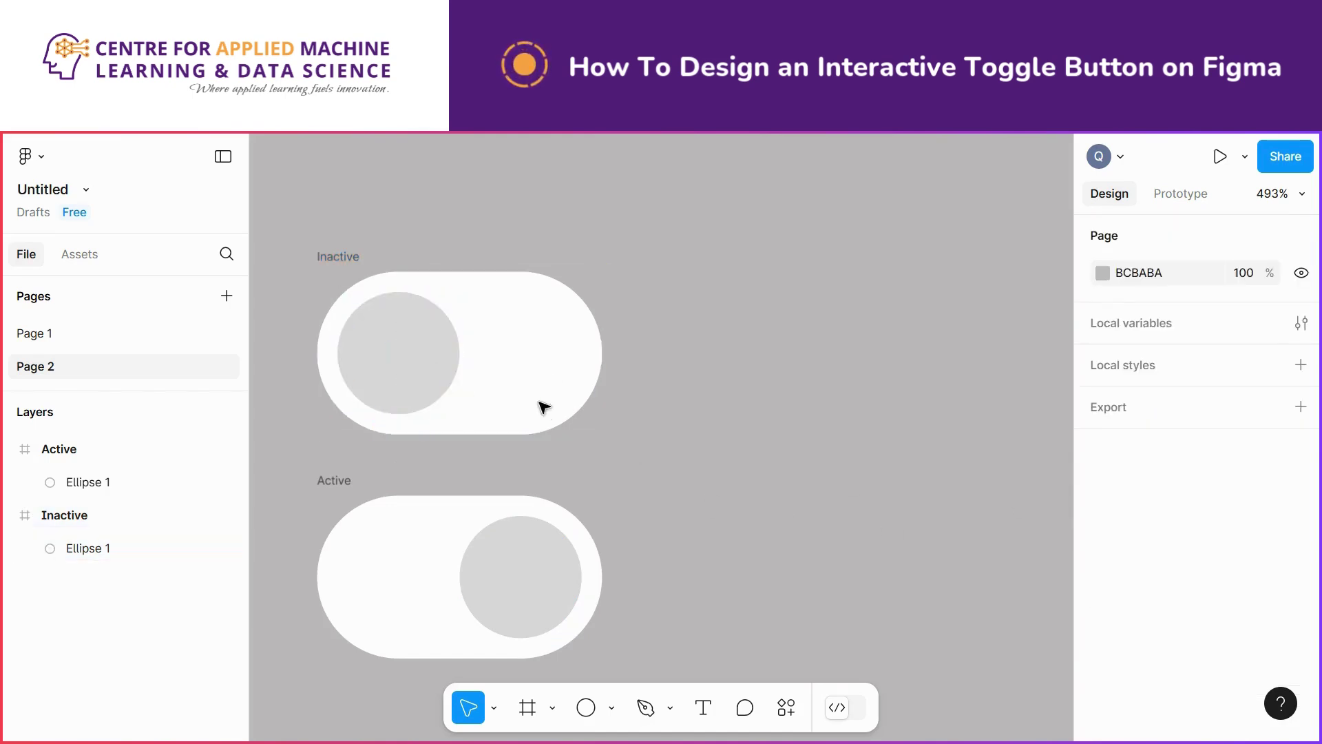
left_click(341, 258)
scroll(1119, 623, "down", 1)
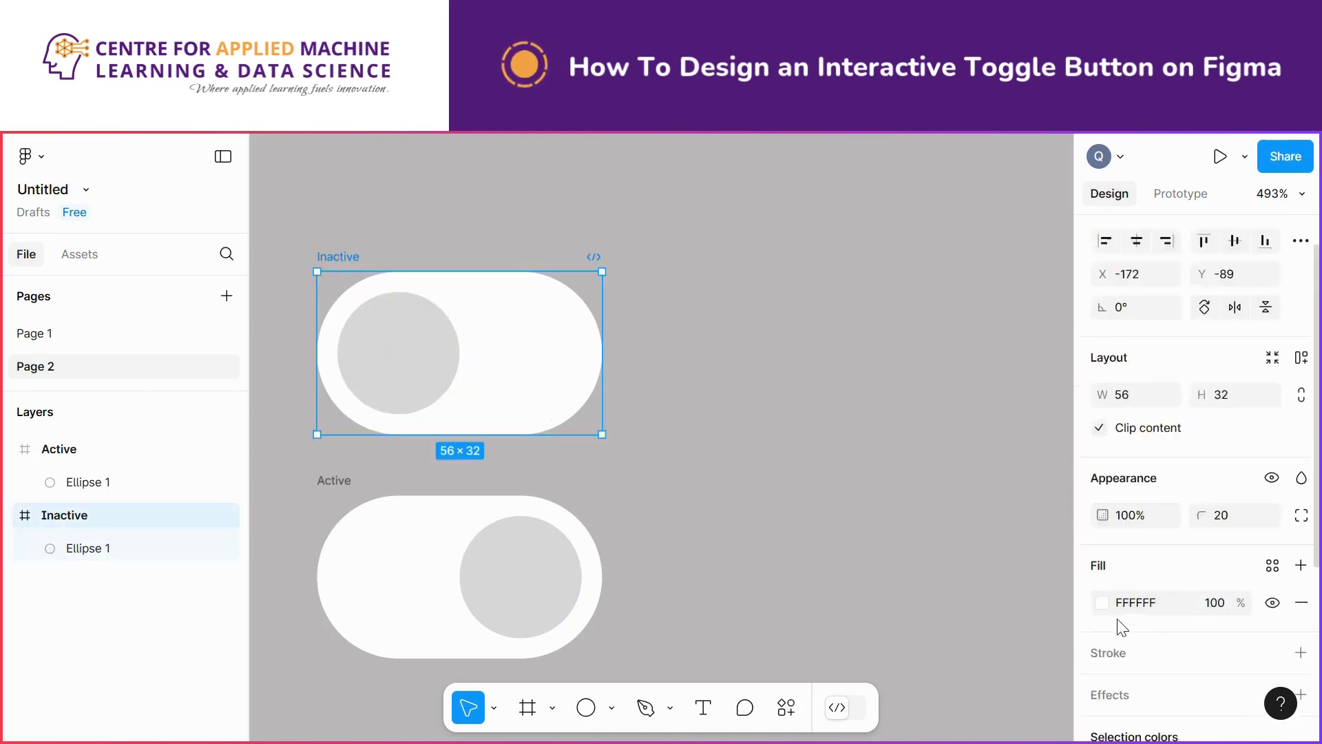
scroll(1122, 627, "down", 2)
left_click(1103, 478)
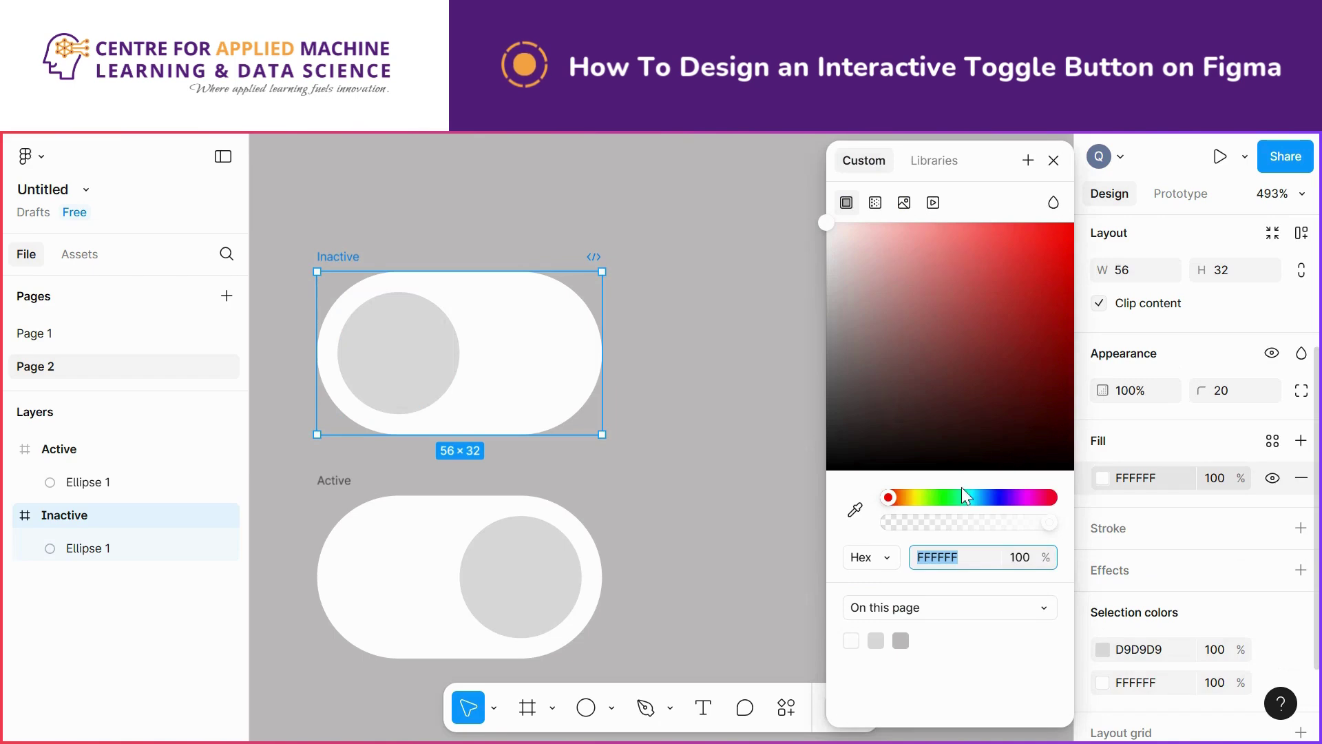
left_click(876, 640)
Change the fill of the Inactive toggle's circle to white, FFFFFF
left_click(404, 354)
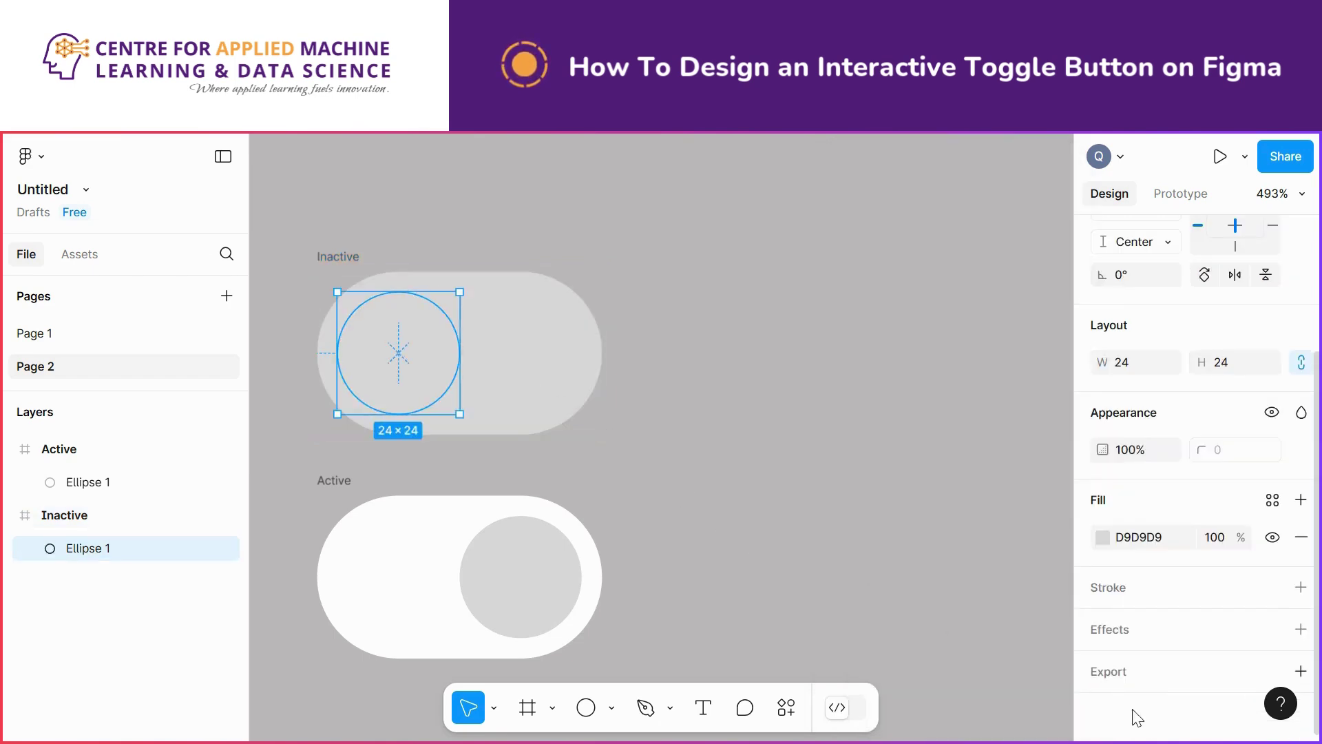
left_click(1102, 536)
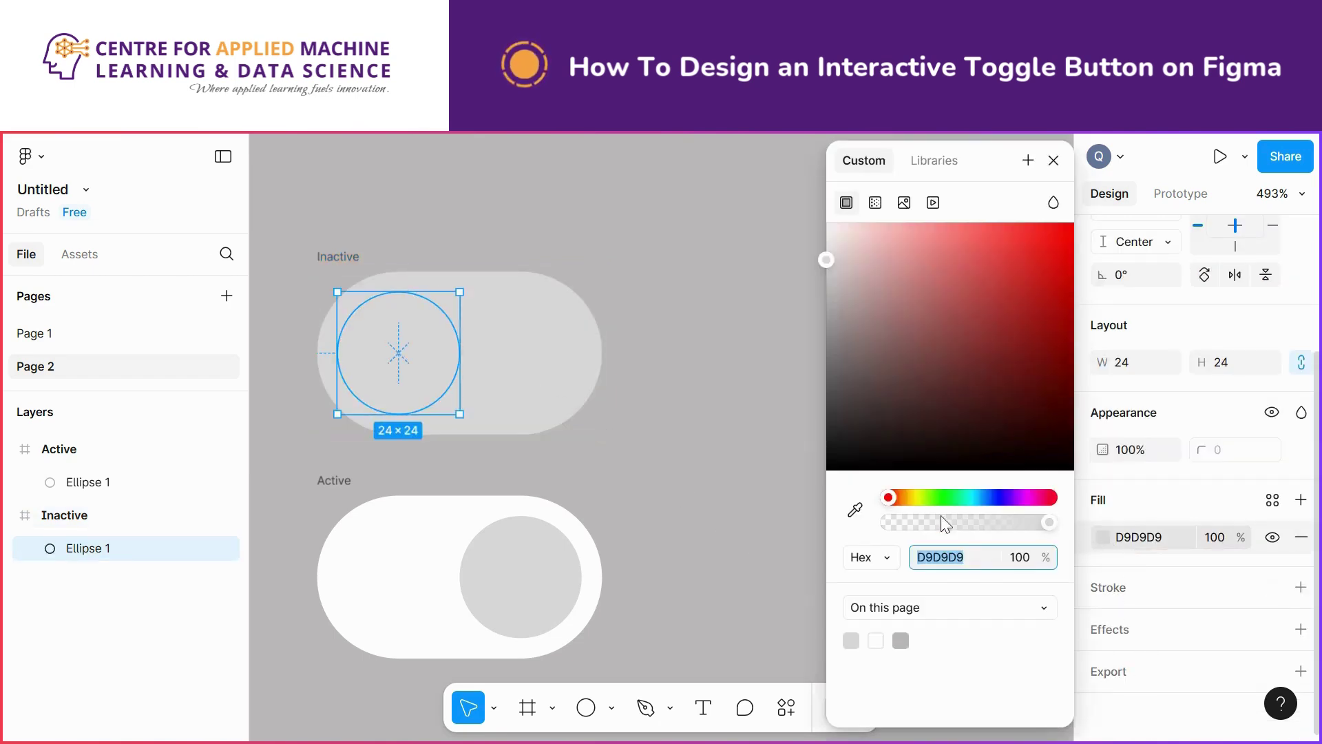
left_click(876, 640)
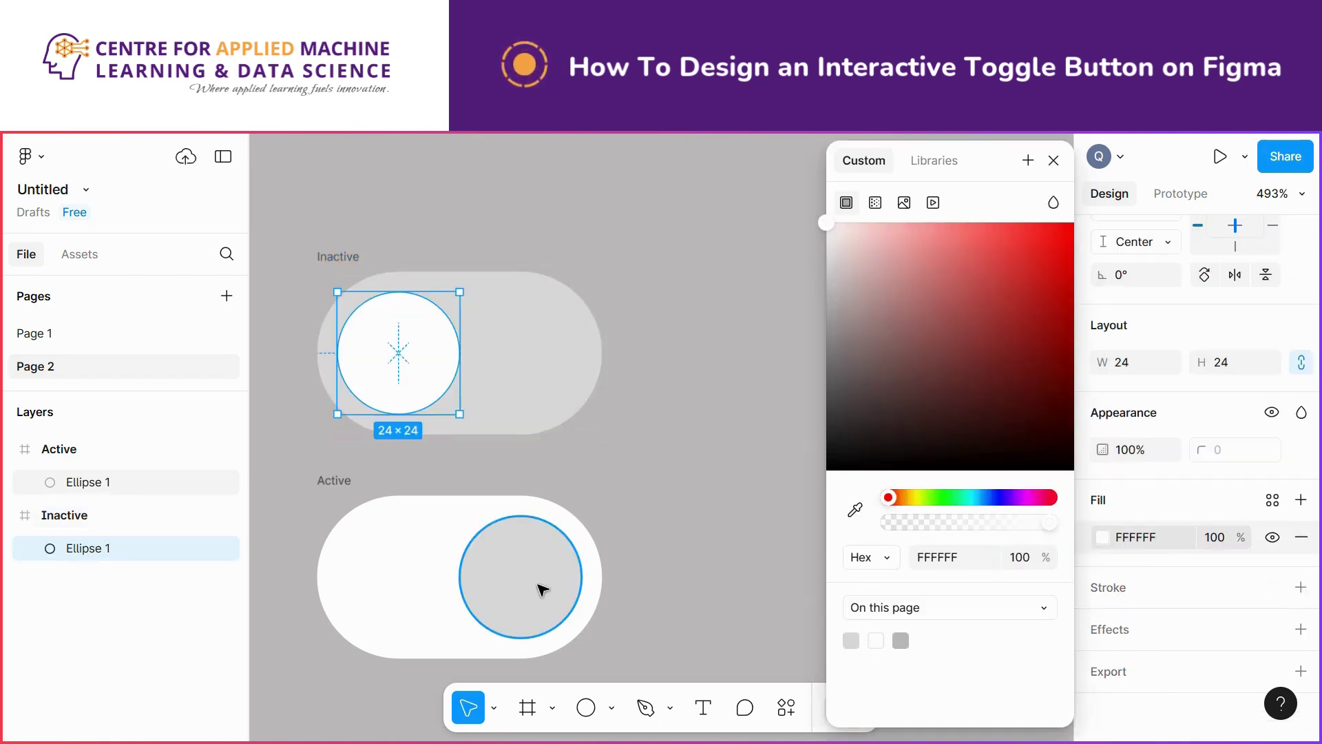
left_click(623, 549)
Fill the Active frame with a medium-dark blue in place of its white
left_click(402, 560)
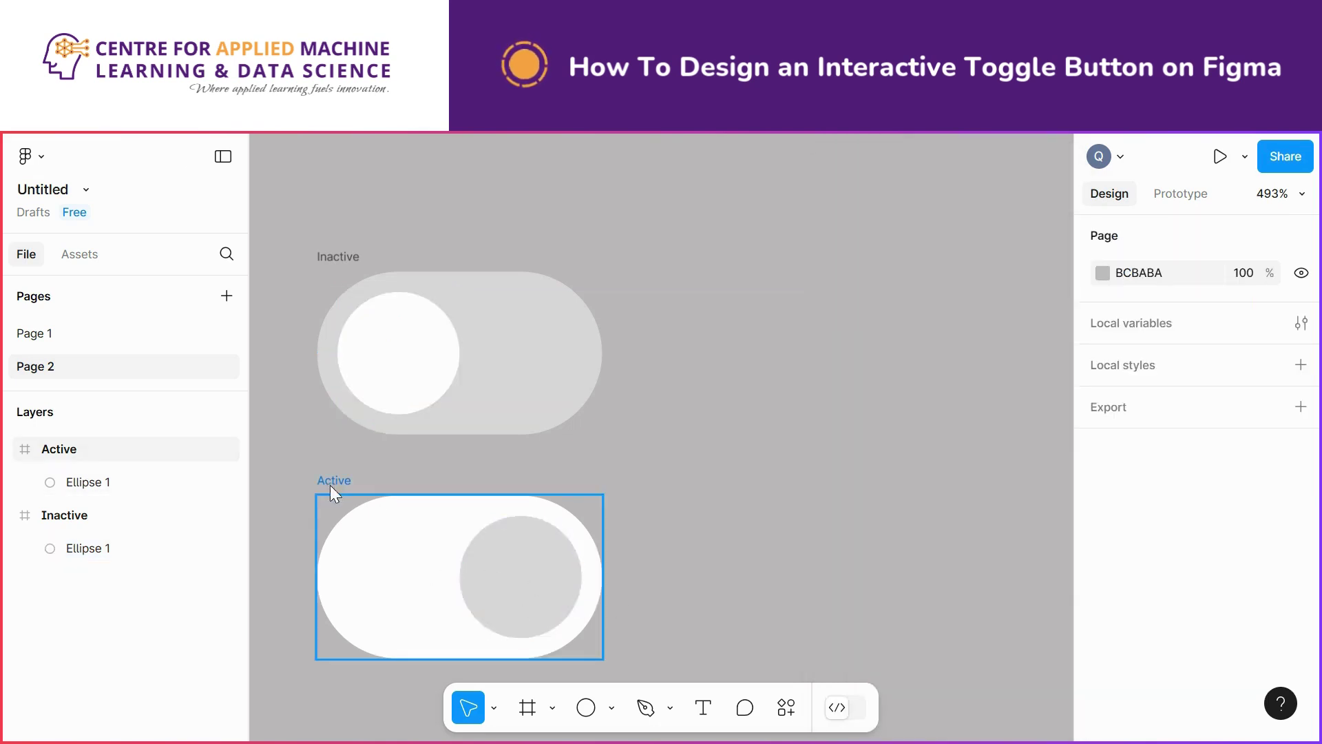
scroll(314, 516, "down", 1)
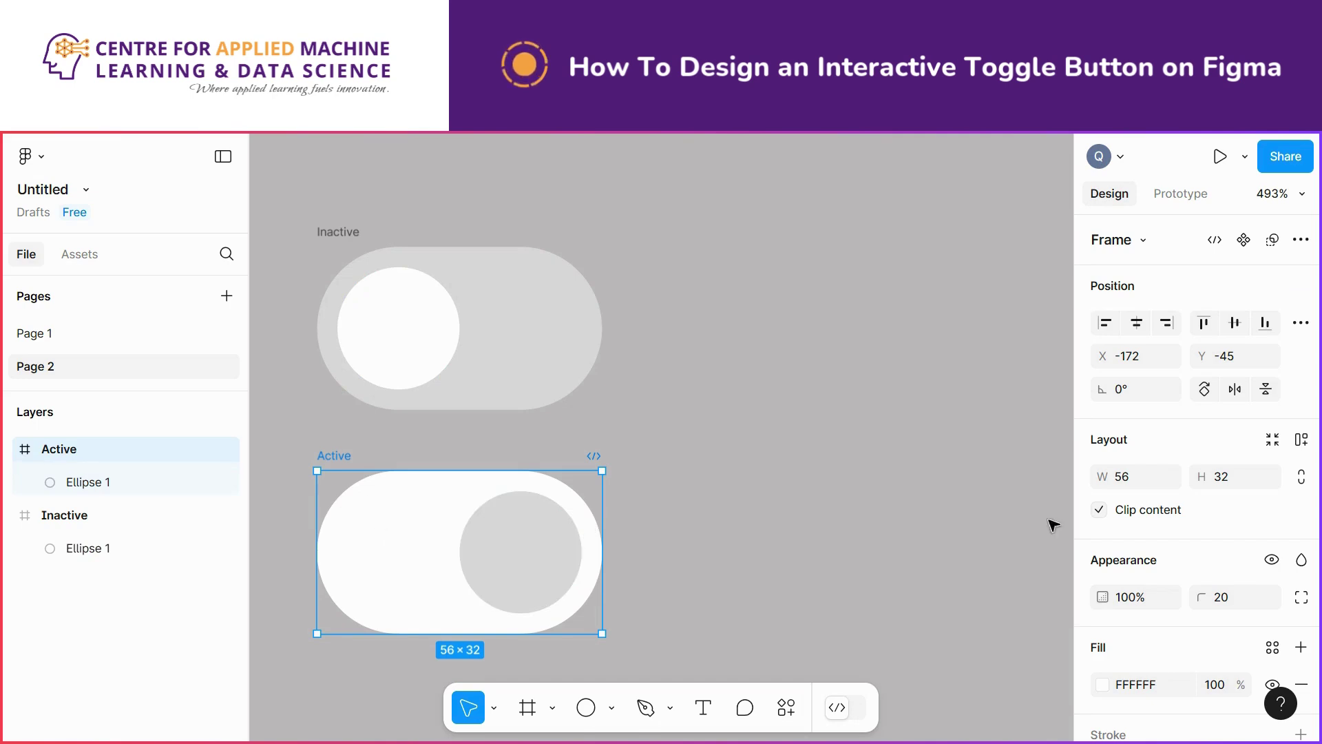
left_click(1108, 686)
left_click(985, 497)
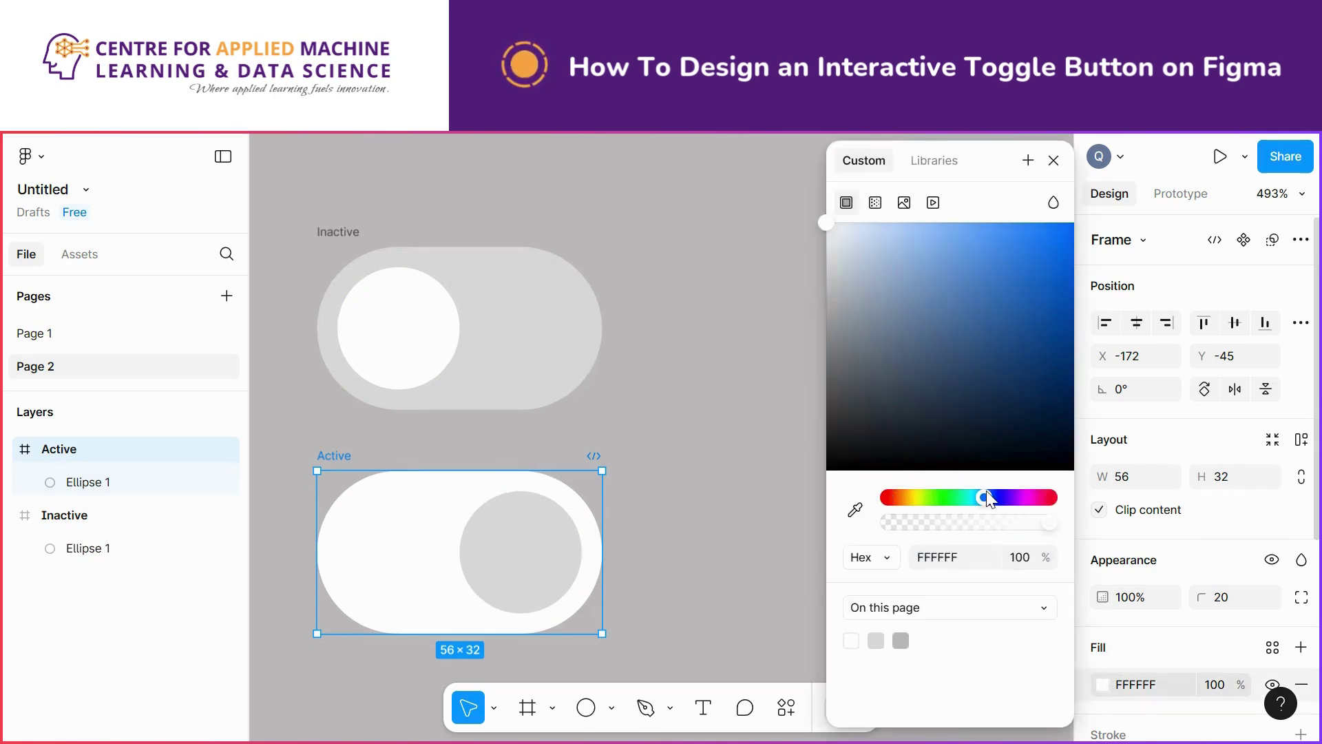
left_click(1017, 283)
Fill the Active toggle's circle with the white FFFFFF already used on this page
left_click(527, 573)
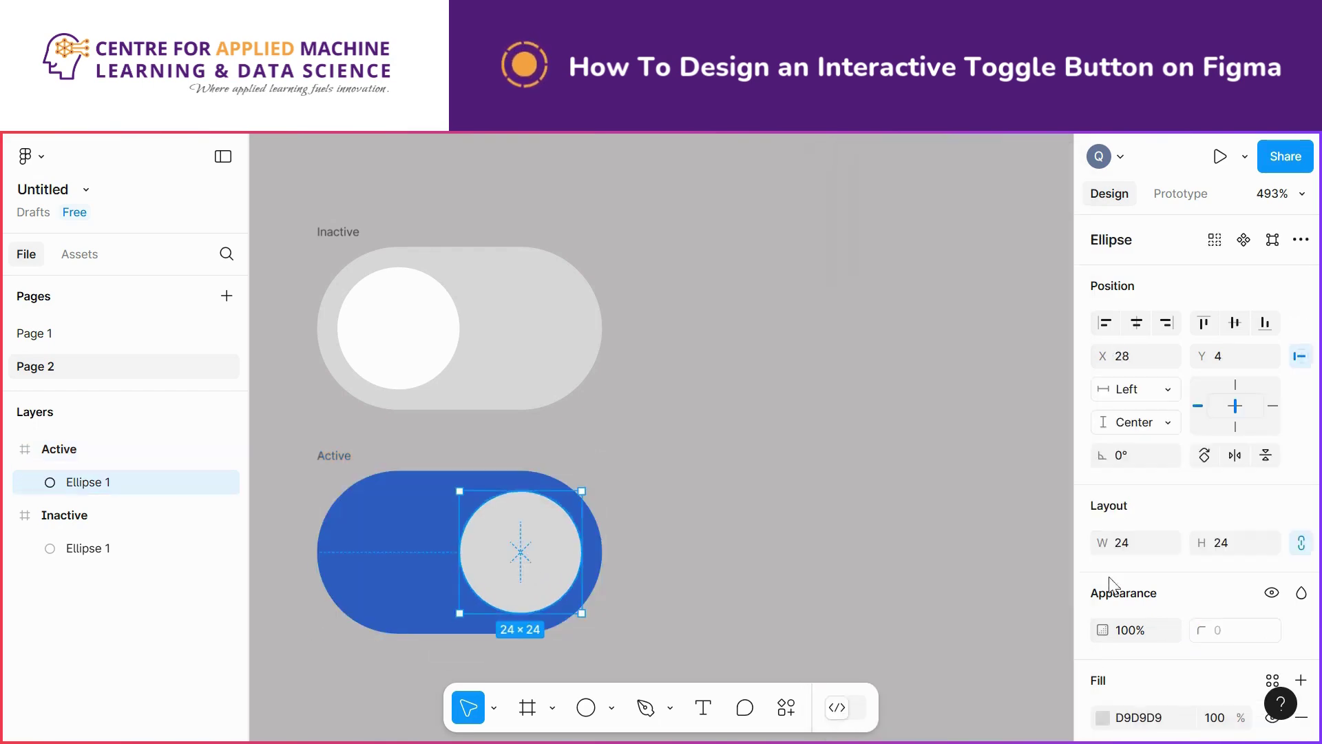
left_click(1103, 717)
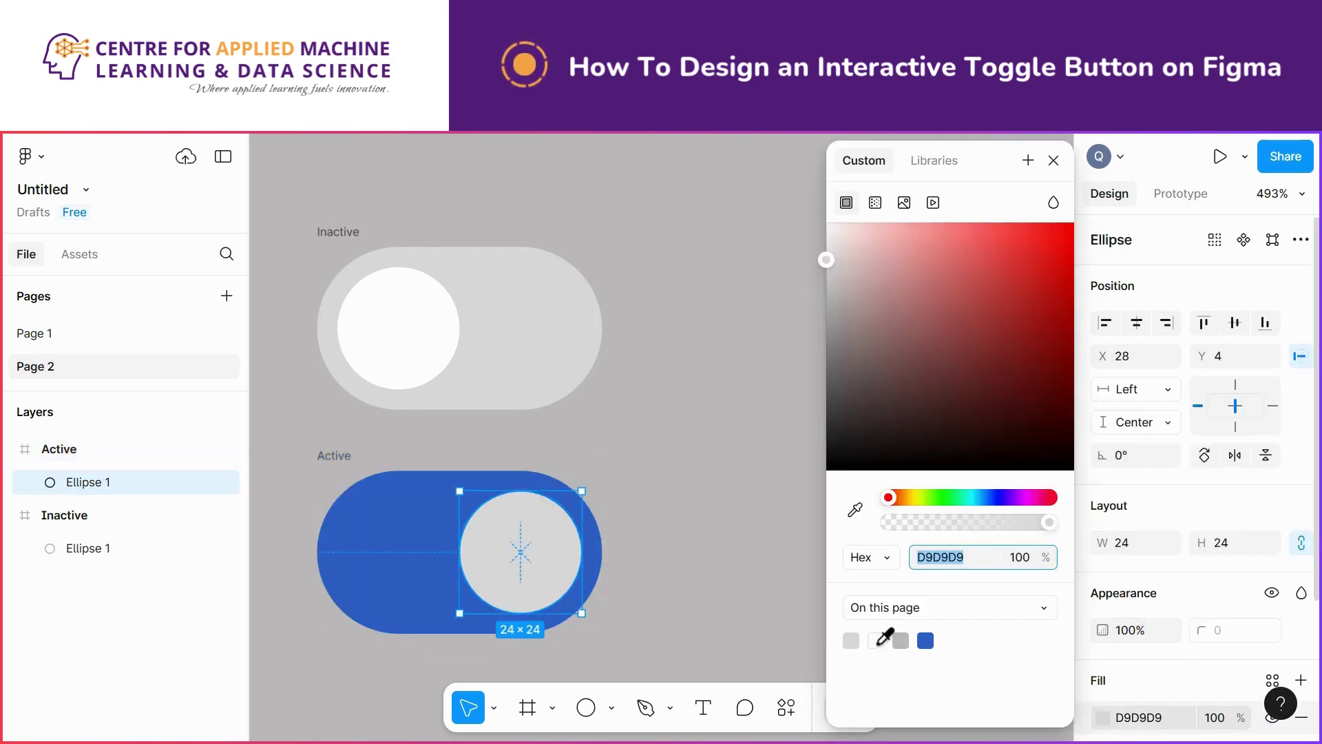
left_click(876, 640)
left_click(756, 487)
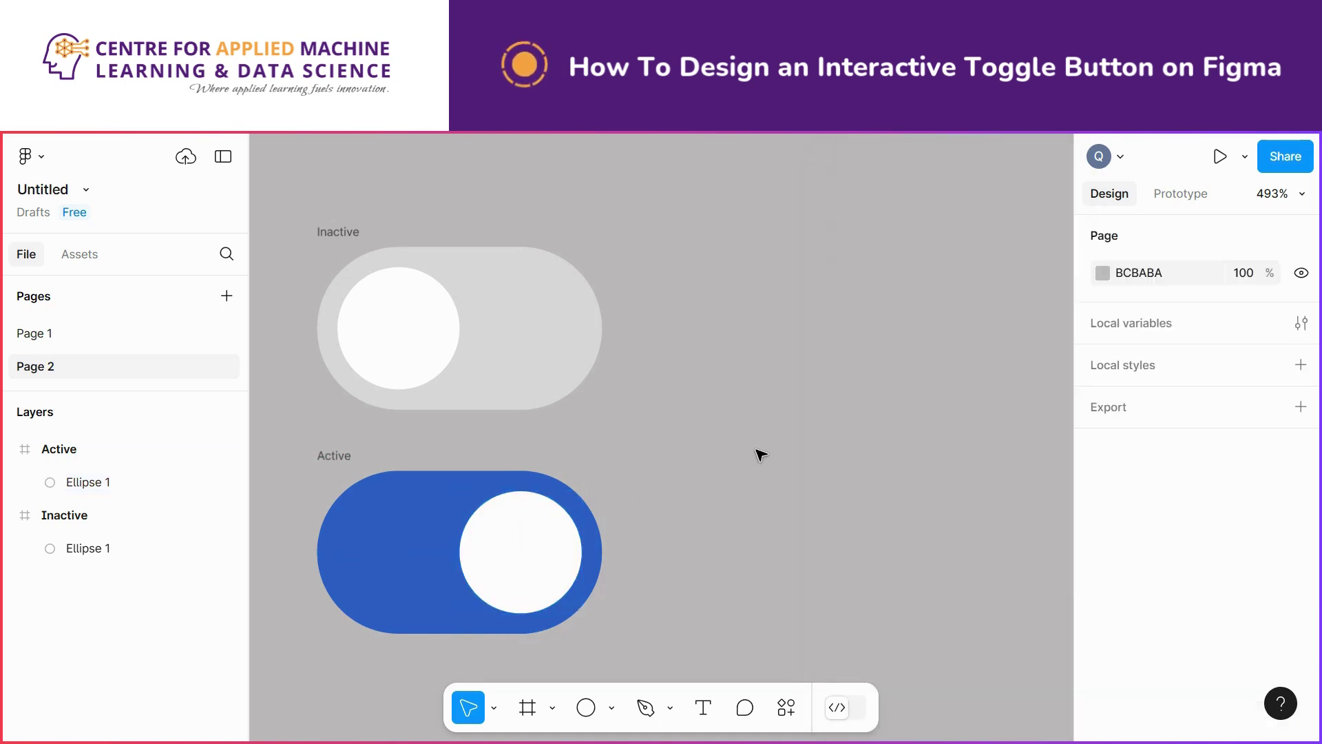
Set the horizontal constraint of the Active toggle's circle to Right
scroll(756, 449, "right", 2)
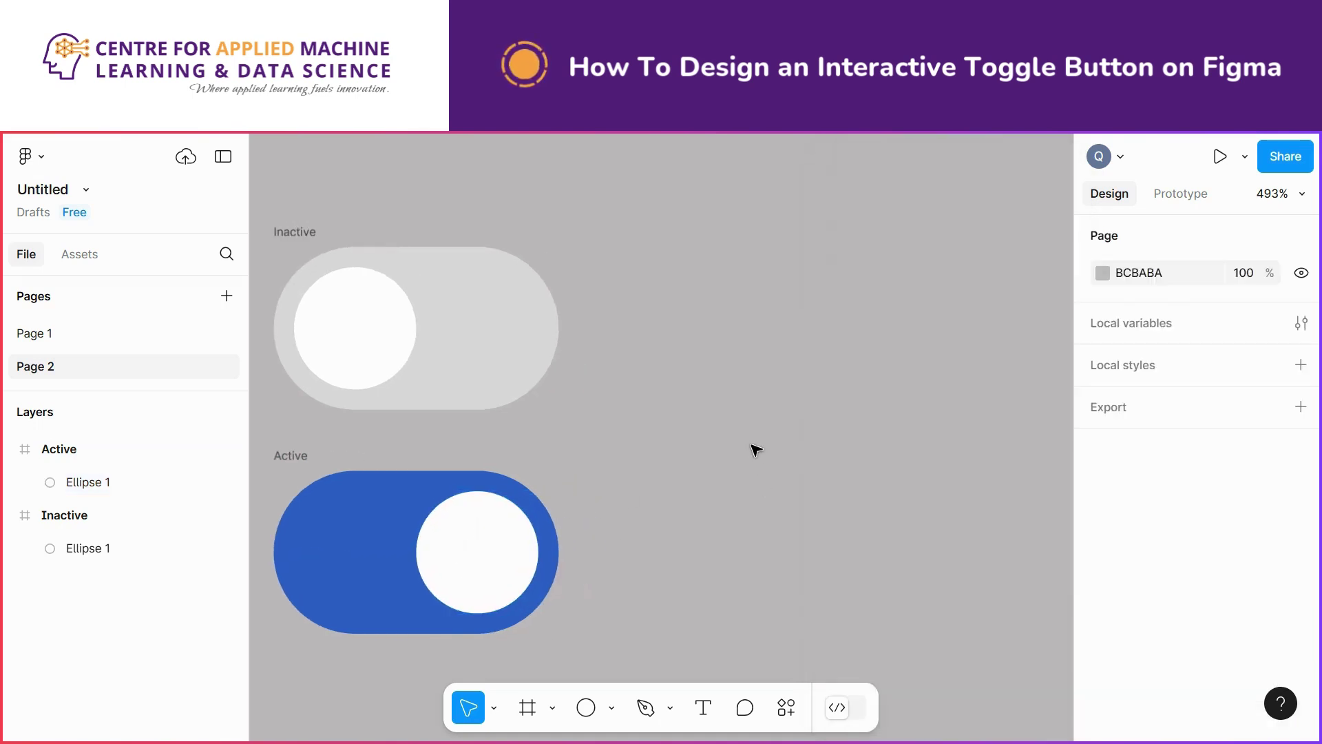
scroll(642, 468, "down", 3)
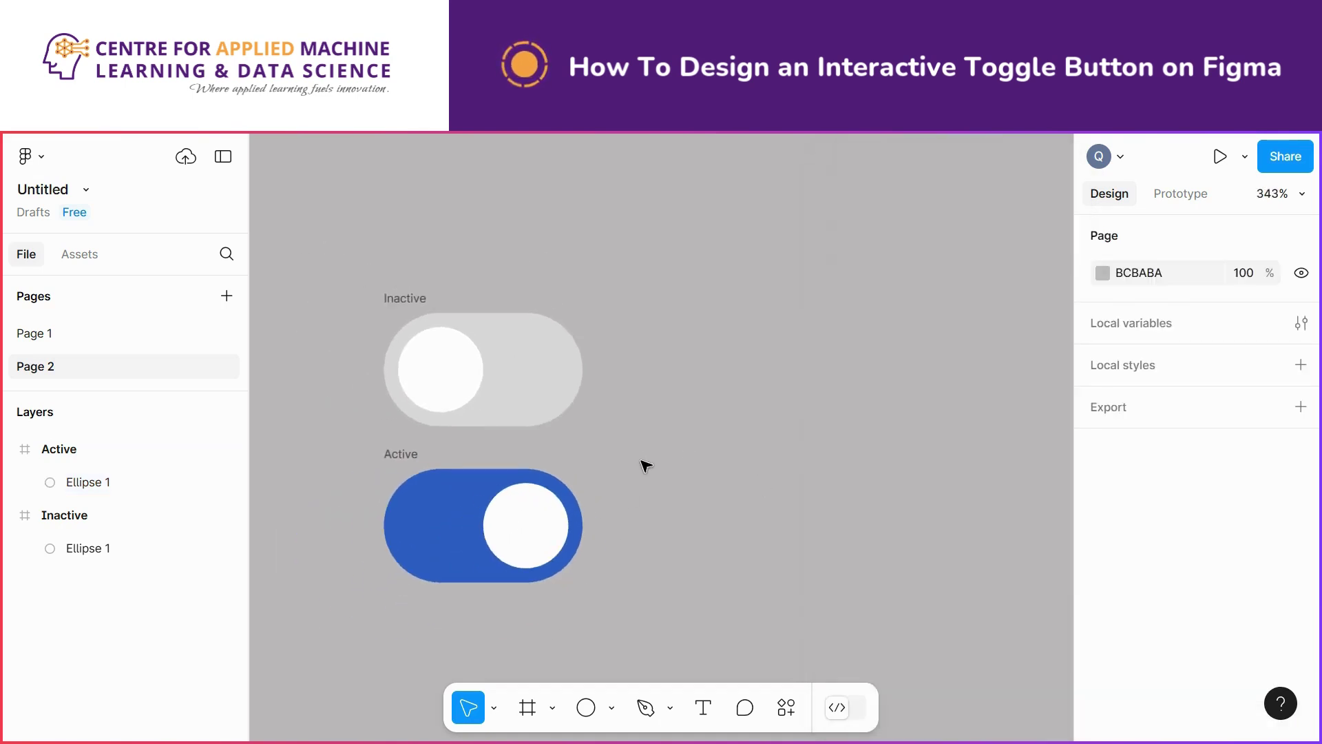
scroll(646, 467, "down", 2)
scroll(673, 473, "down", 2)
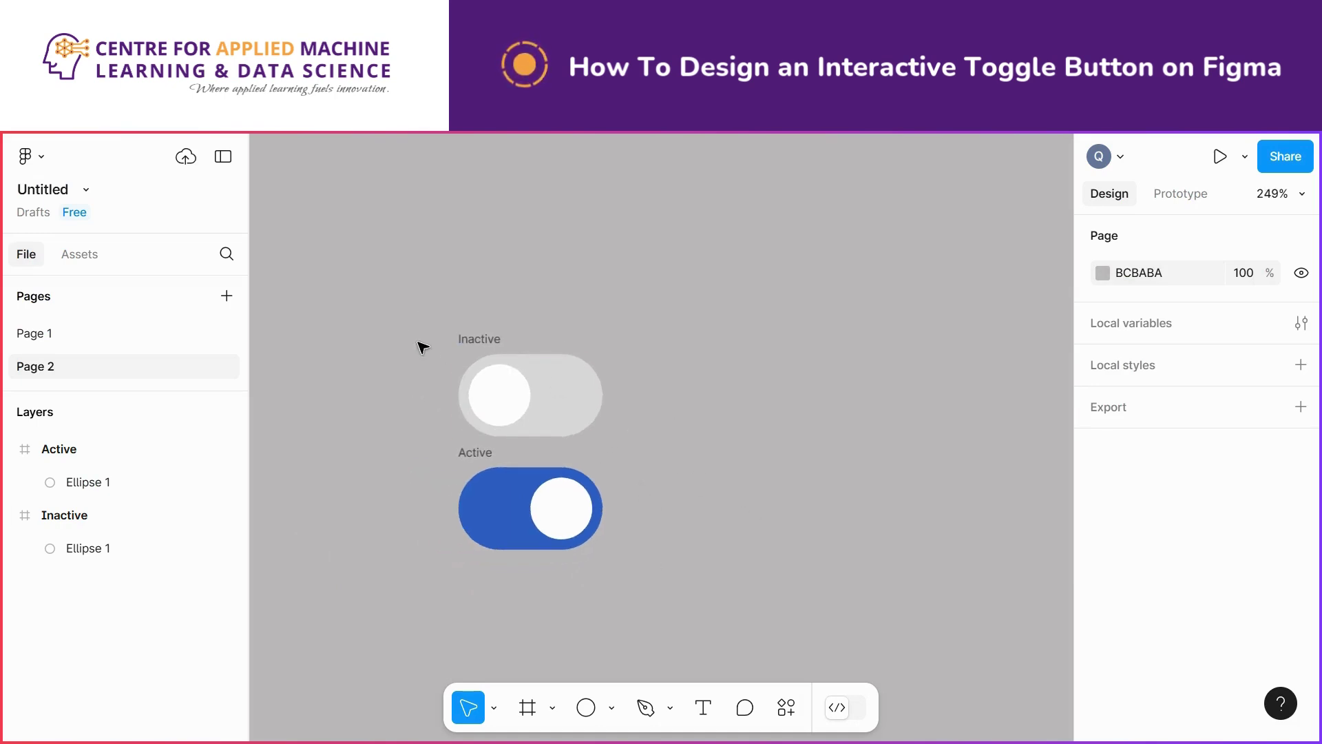
left_click_drag(397, 294, 700, 606)
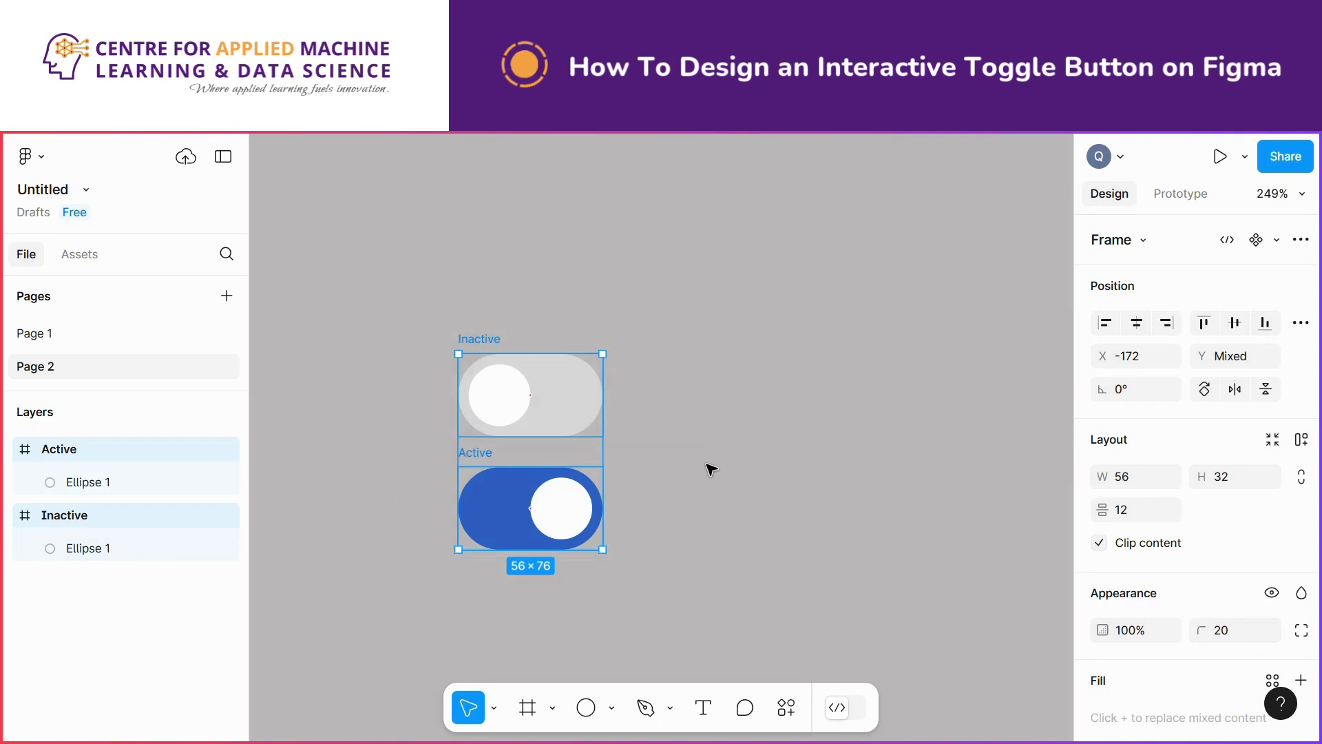
left_click(730, 462)
left_click(558, 525)
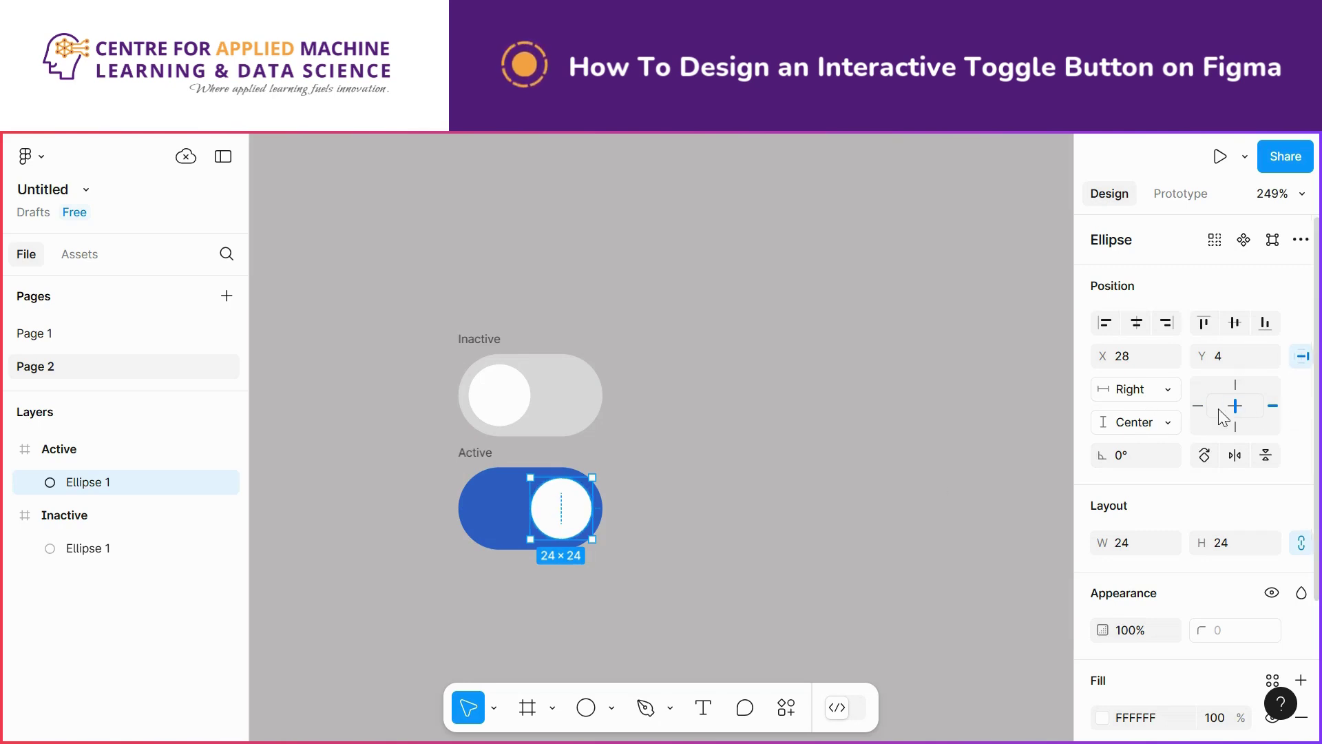
left_click(761, 504)
Combine the Inactive and Active frames into one component set
left_click_drag(429, 313, 735, 625)
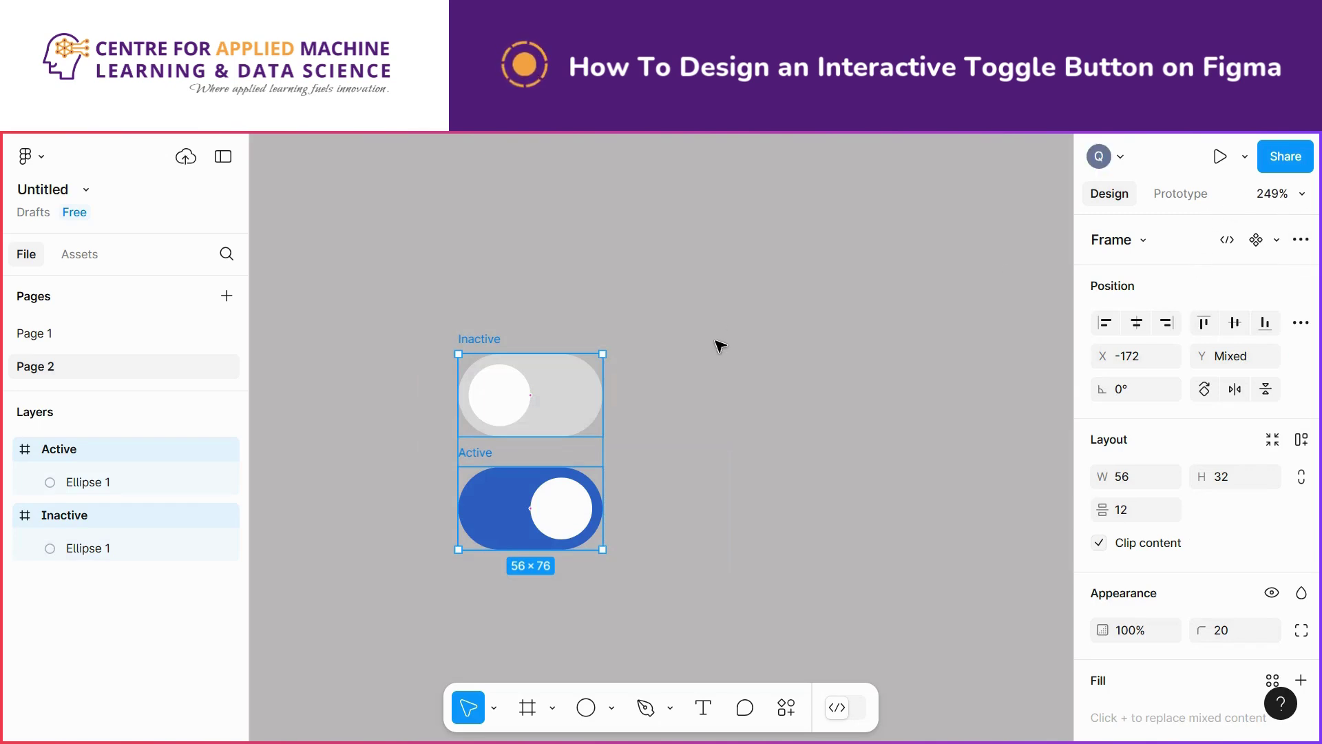
scroll(720, 347, "right", 1)
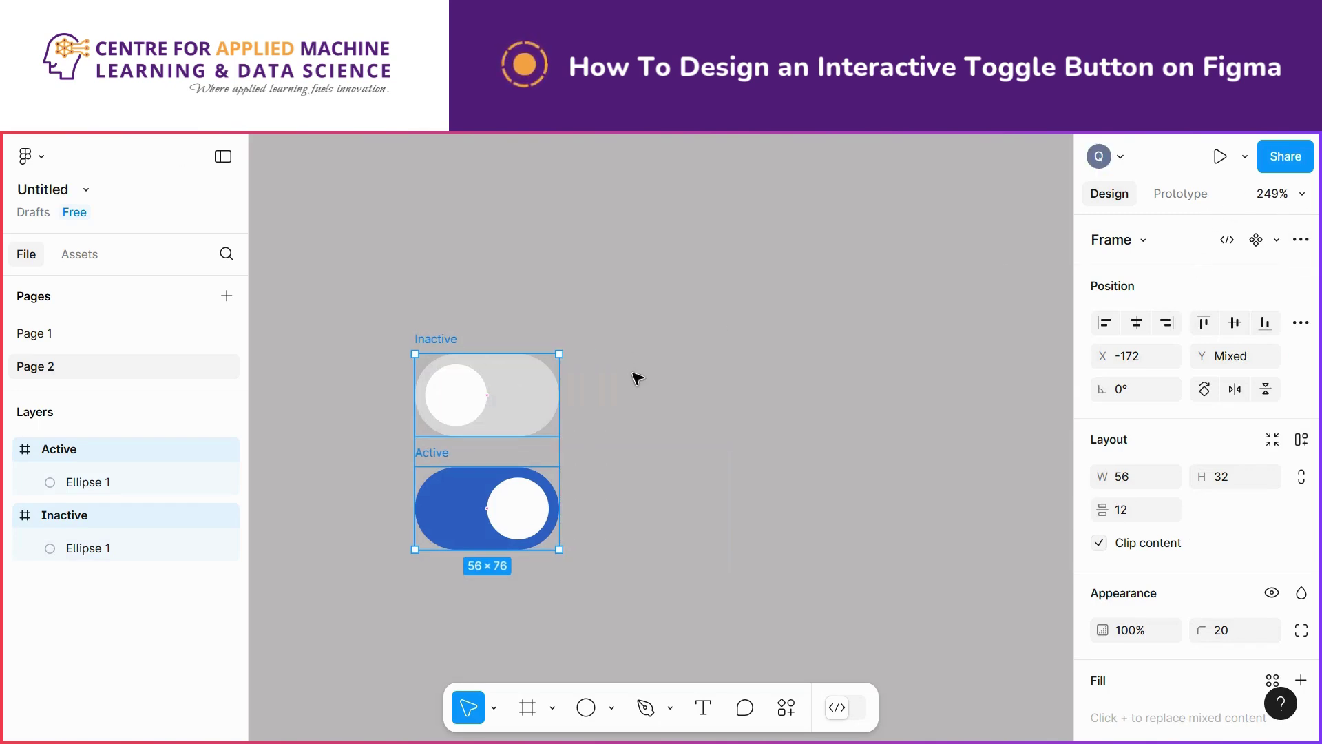
scroll(637, 378, "down", 3)
left_click(1300, 239)
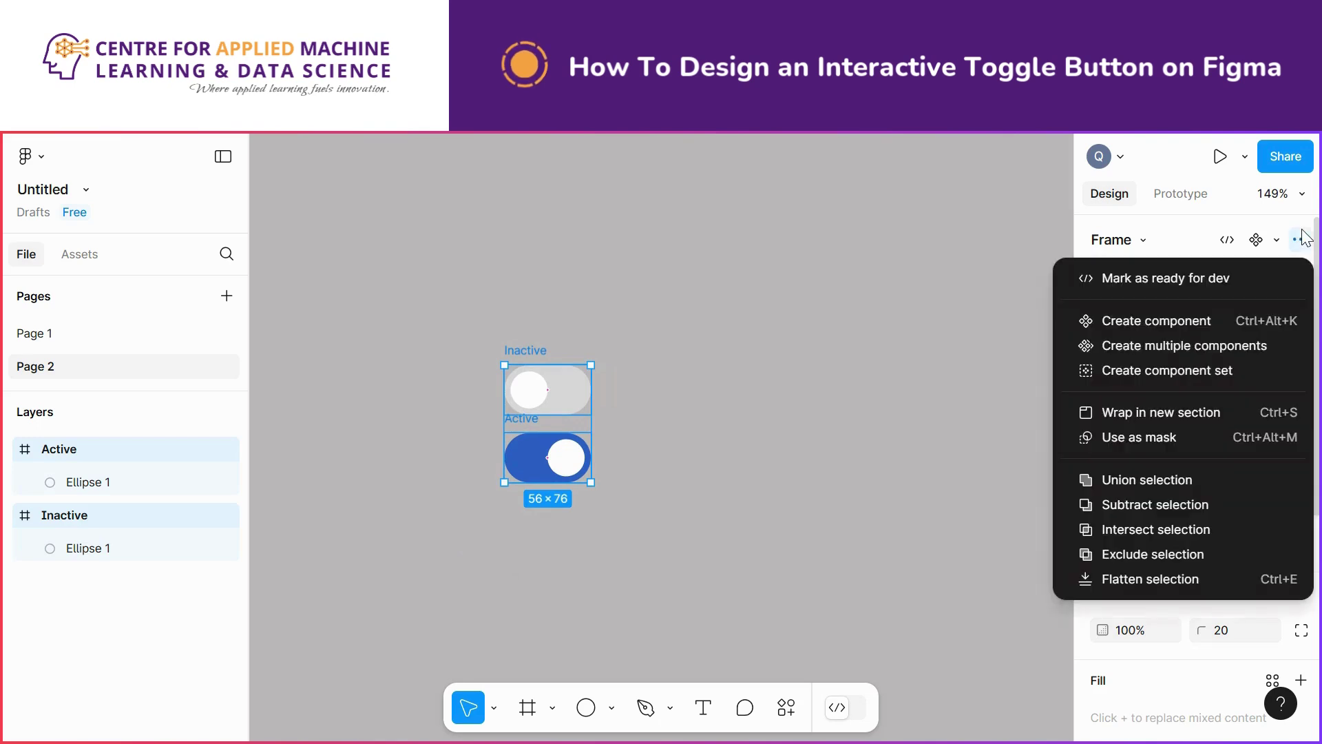
left_click(1216, 374)
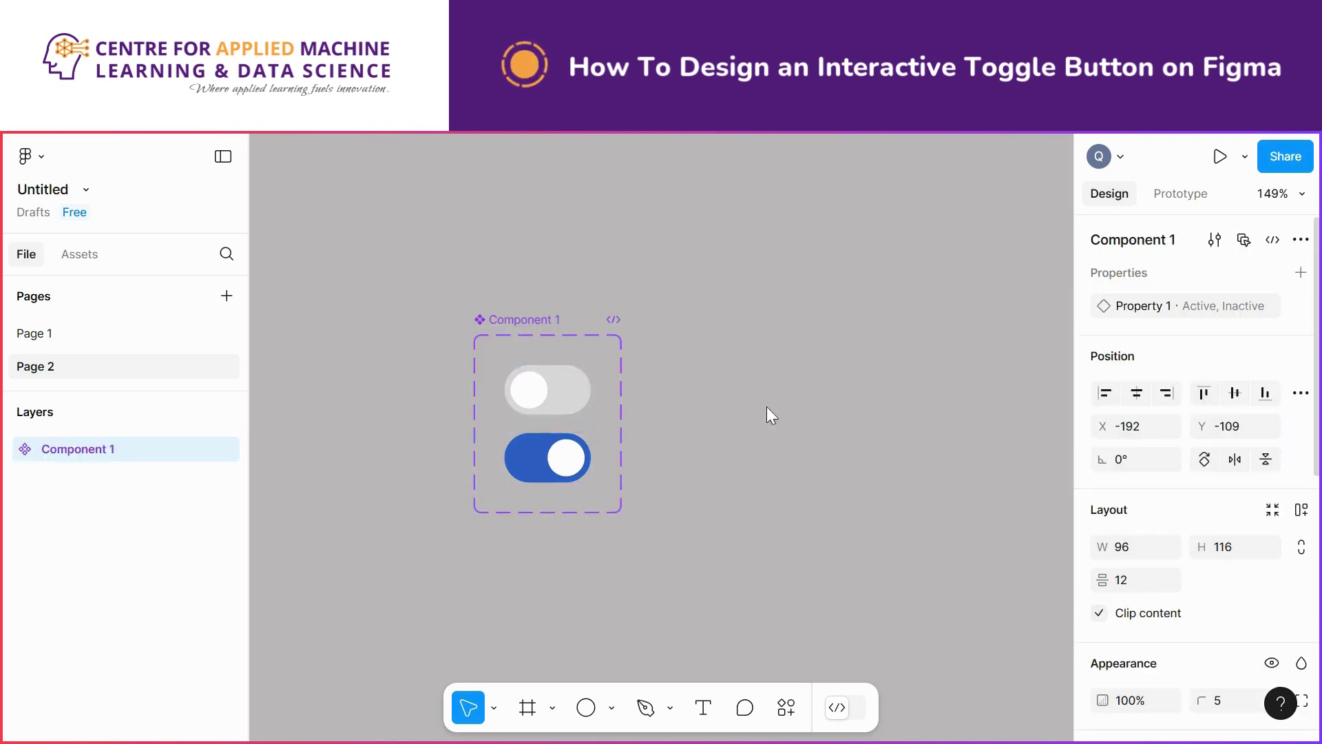
left_click(720, 429)
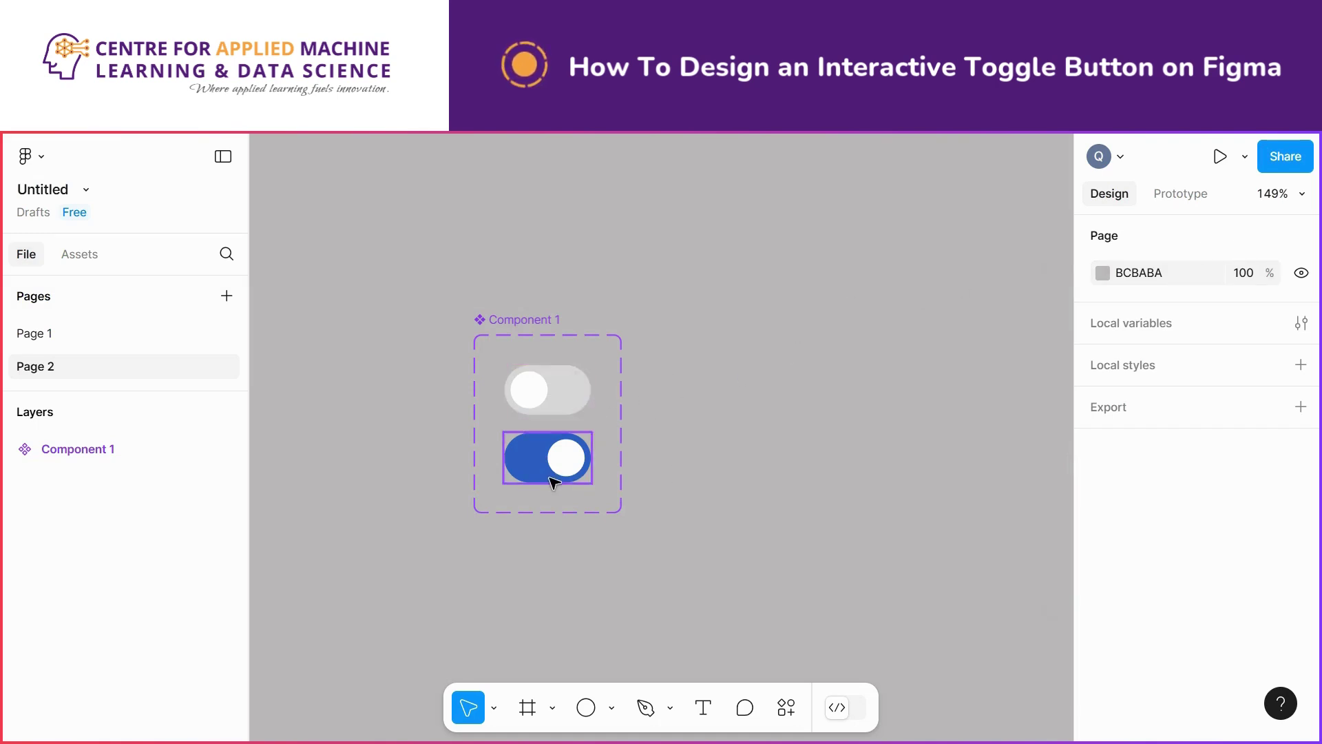
Connect the Inactive variant to the Active variant with an On click, Change to interaction using Instant animation
scroll(551, 453, "up", 4)
left_click(599, 358)
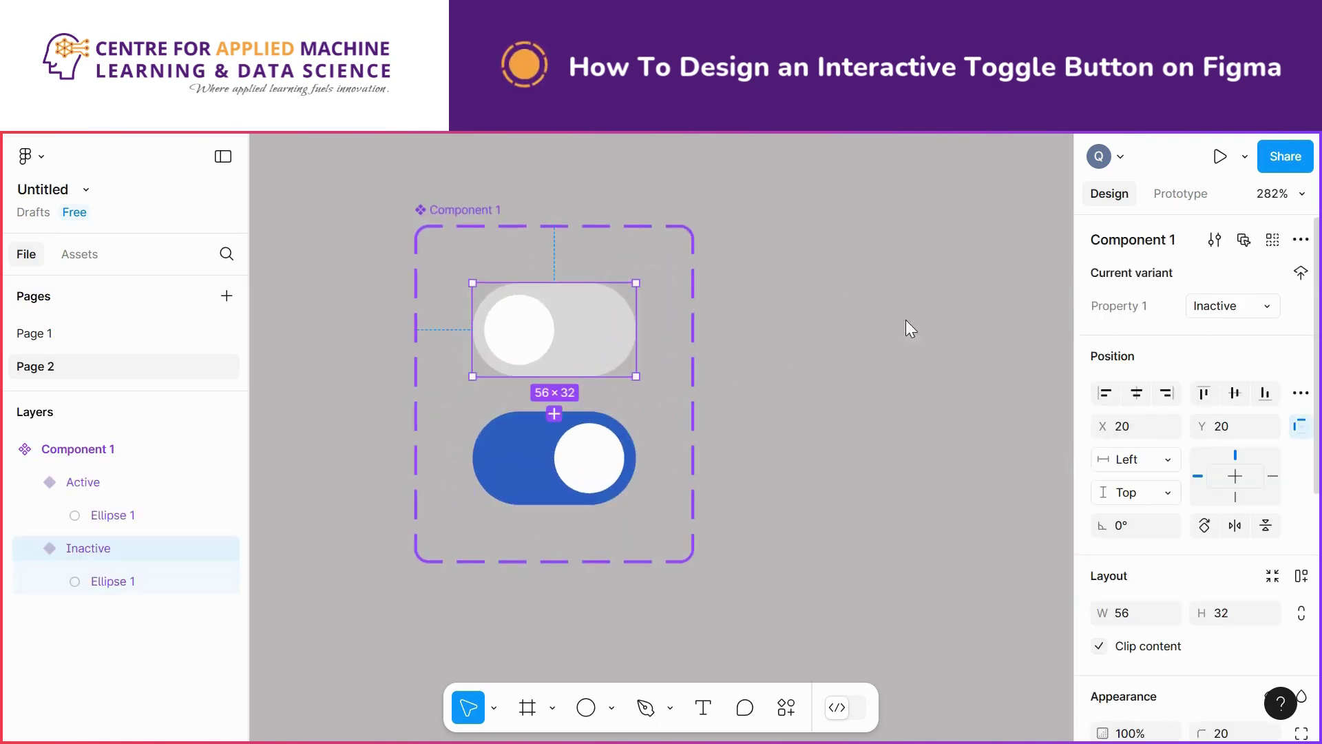
left_click(1197, 197)
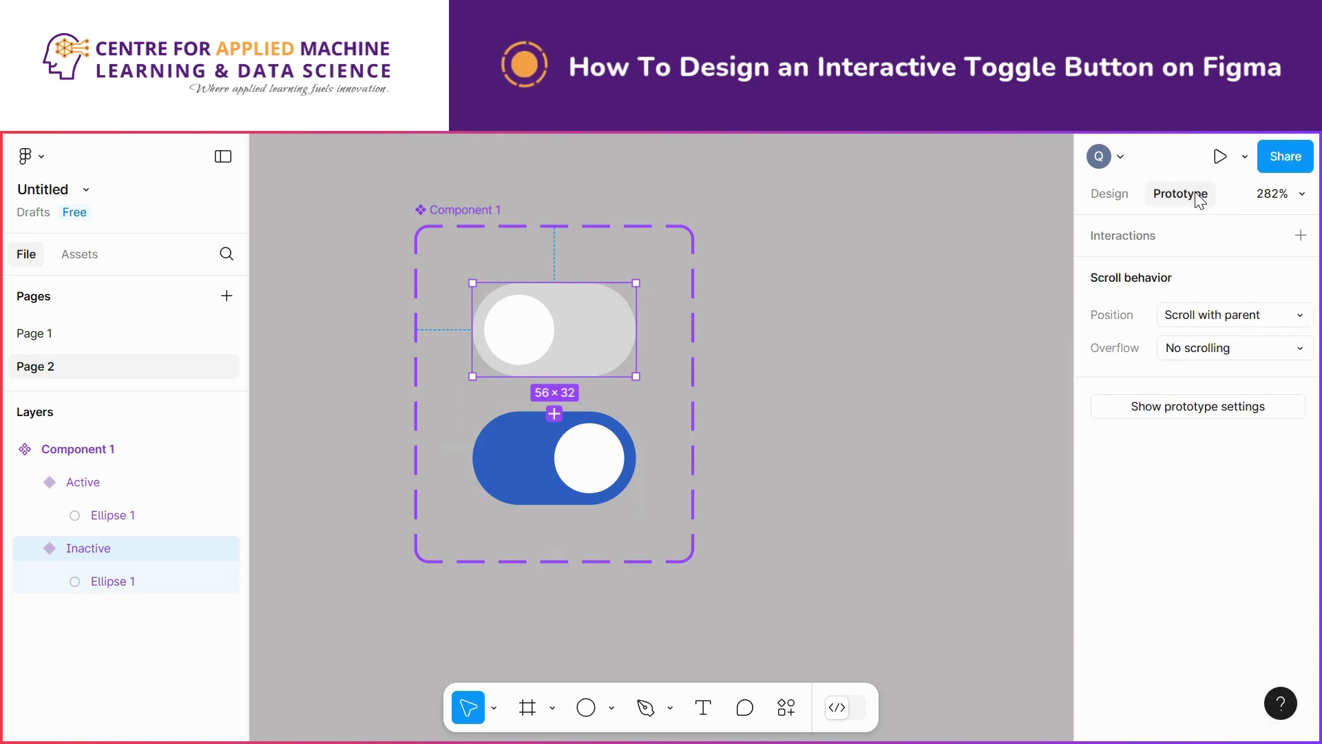
mouse_move(555, 377)
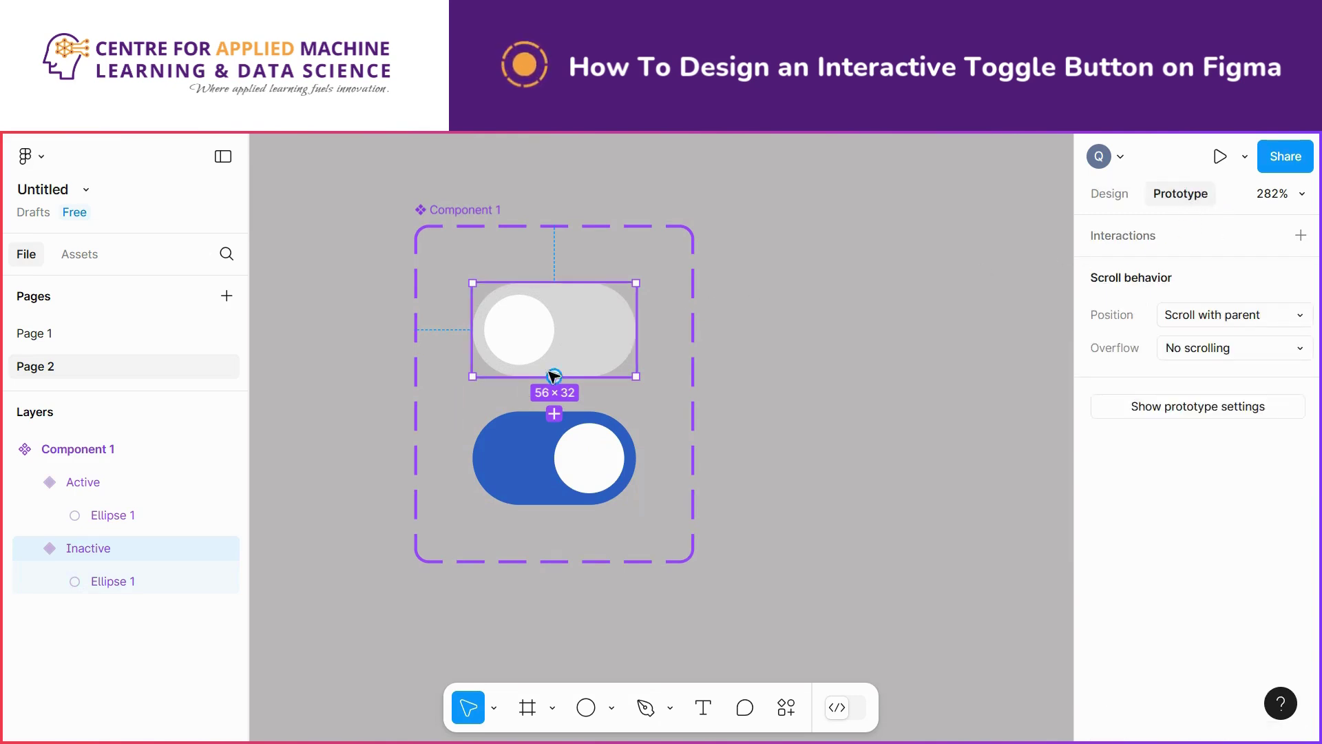
left_click_drag(554, 377, 577, 459)
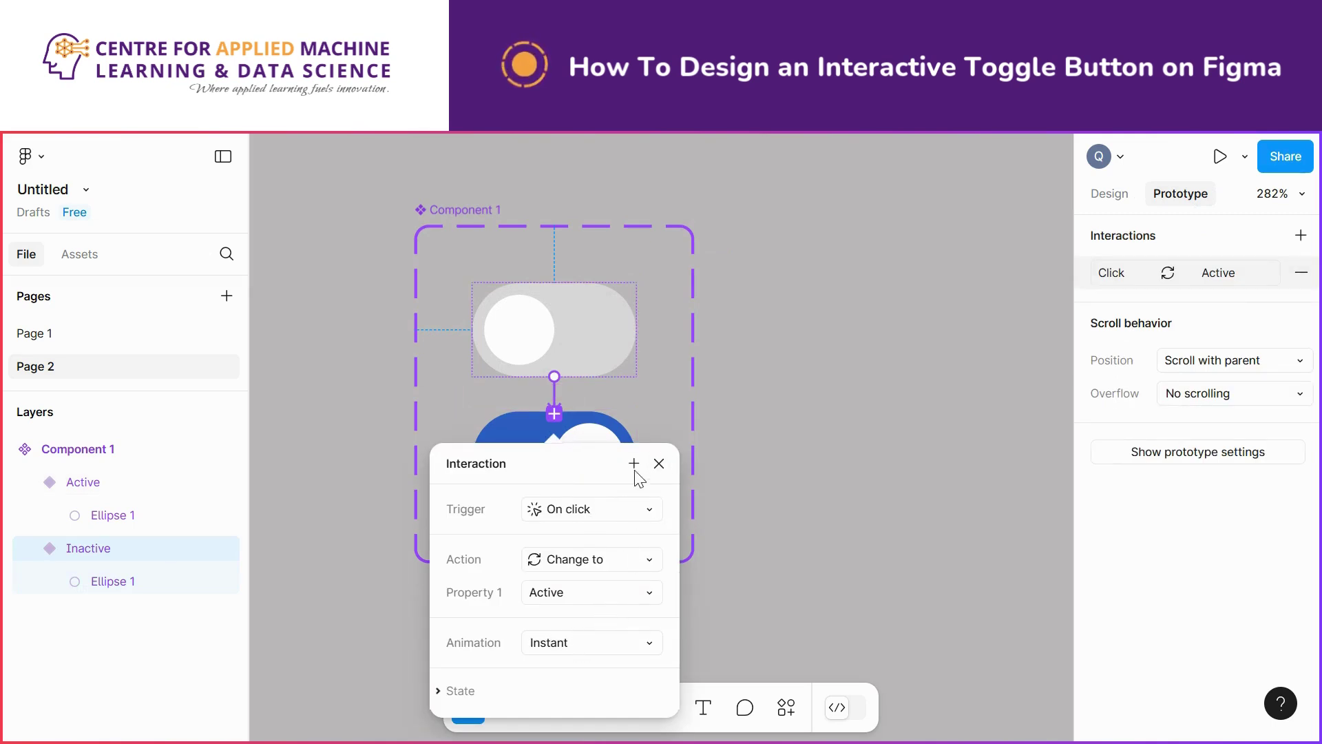
left_click(660, 462)
Connect the Active variant back to the Inactive variant with an On click, Change to interaction using Instant animation
left_click(593, 468)
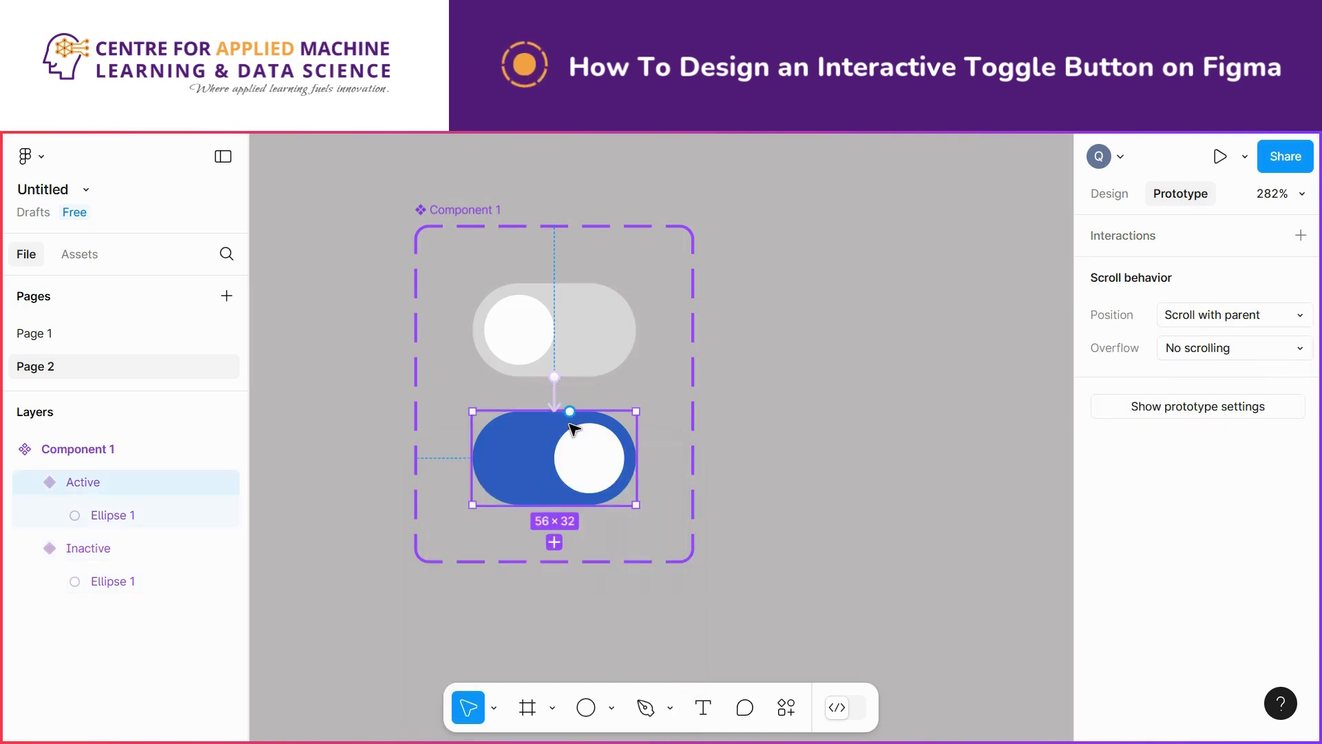
left_click_drag(569, 411, 581, 353)
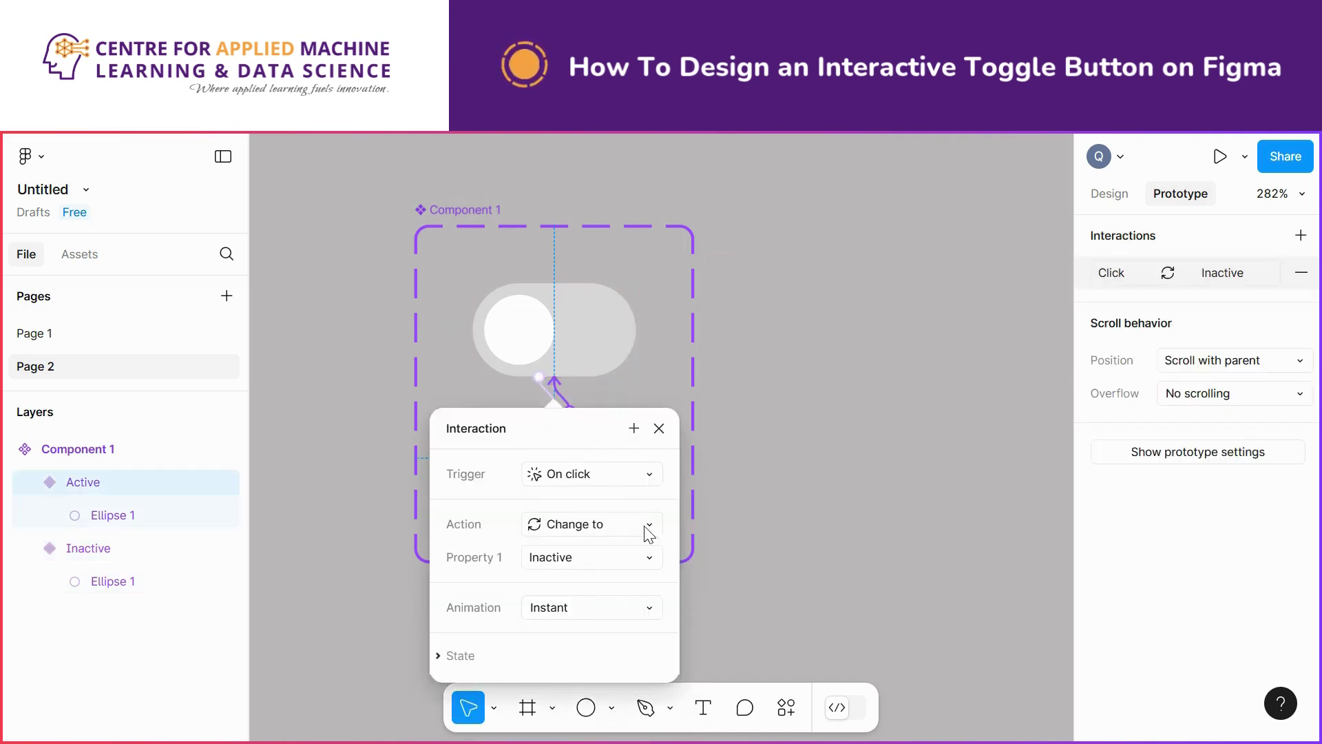
left_click(657, 430)
left_click(736, 433)
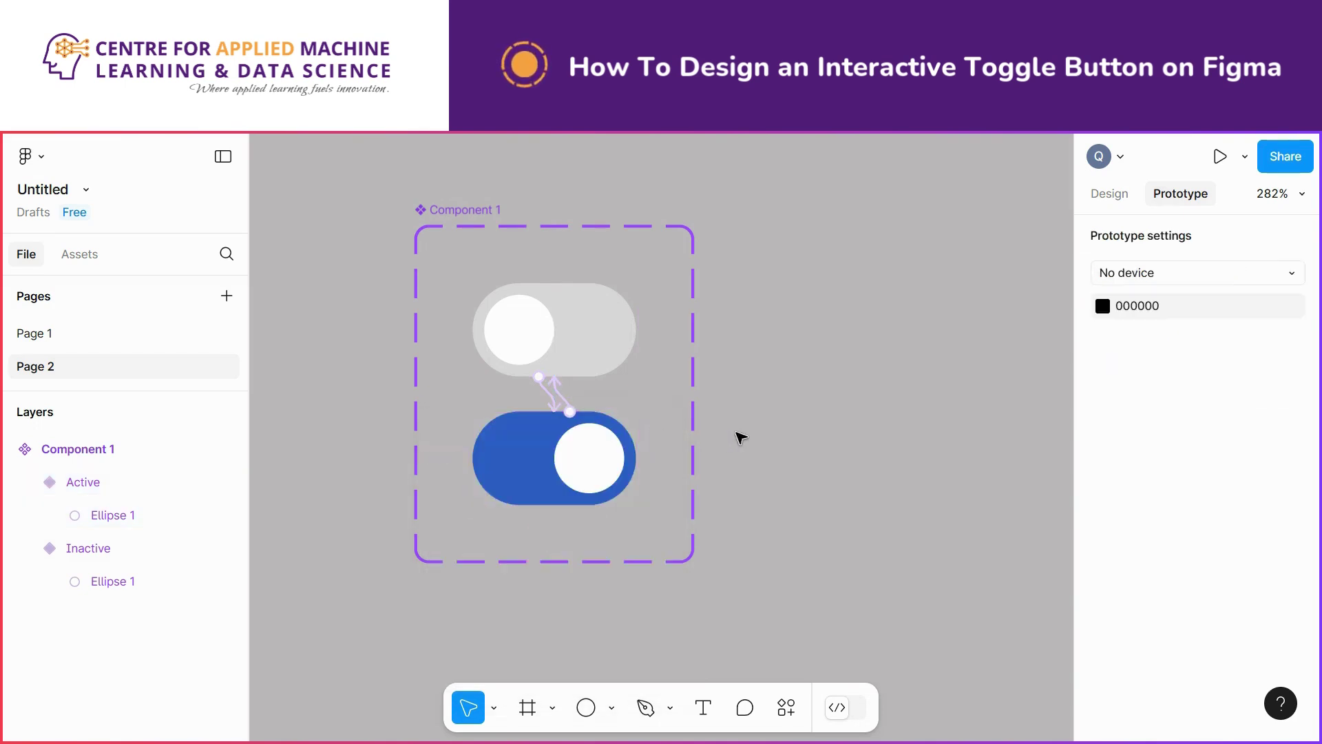
Add a new frame beside the component set using the iPhone 13 mini preset
scroll(741, 438, "down", 3)
scroll(747, 451, "up", 1)
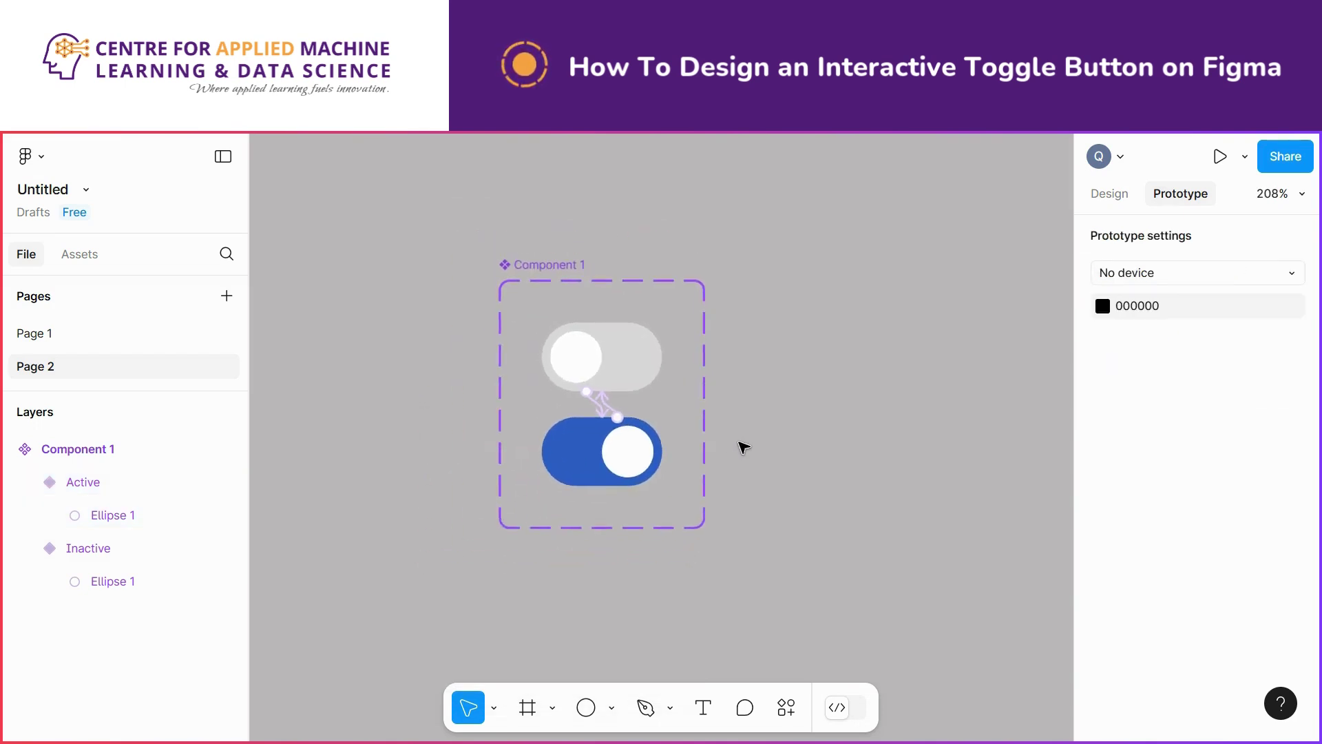
scroll(739, 429, "down", 5)
left_click_drag(744, 443, 532, 439)
scroll(540, 436, "up", 3)
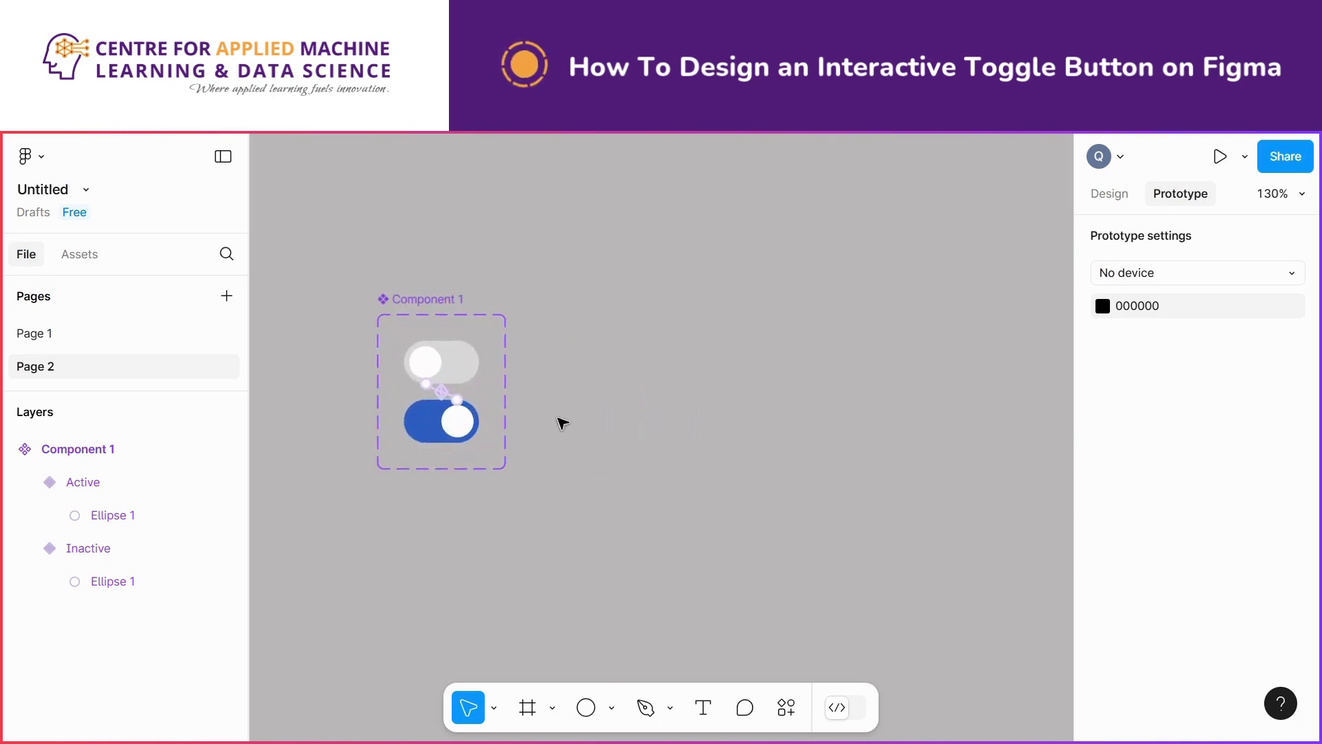
scroll(558, 418, "down", 1)
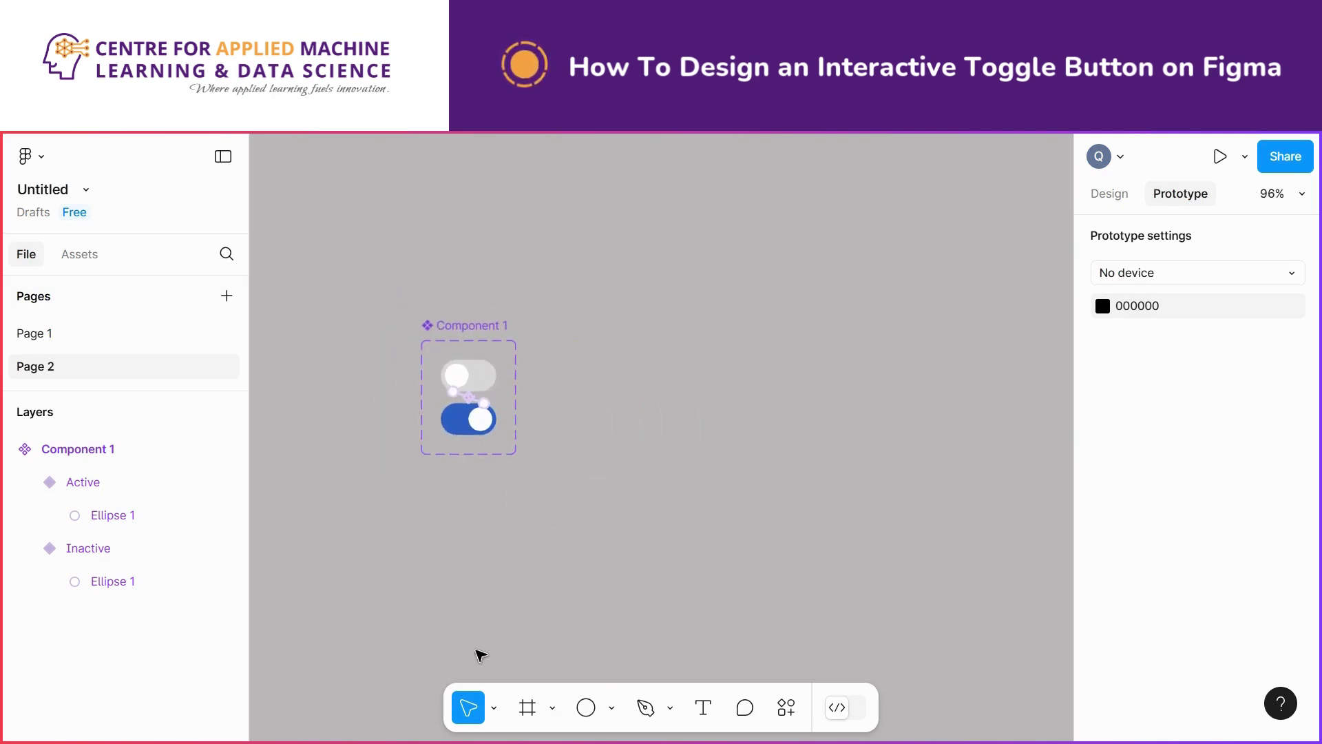
left_click(1108, 194)
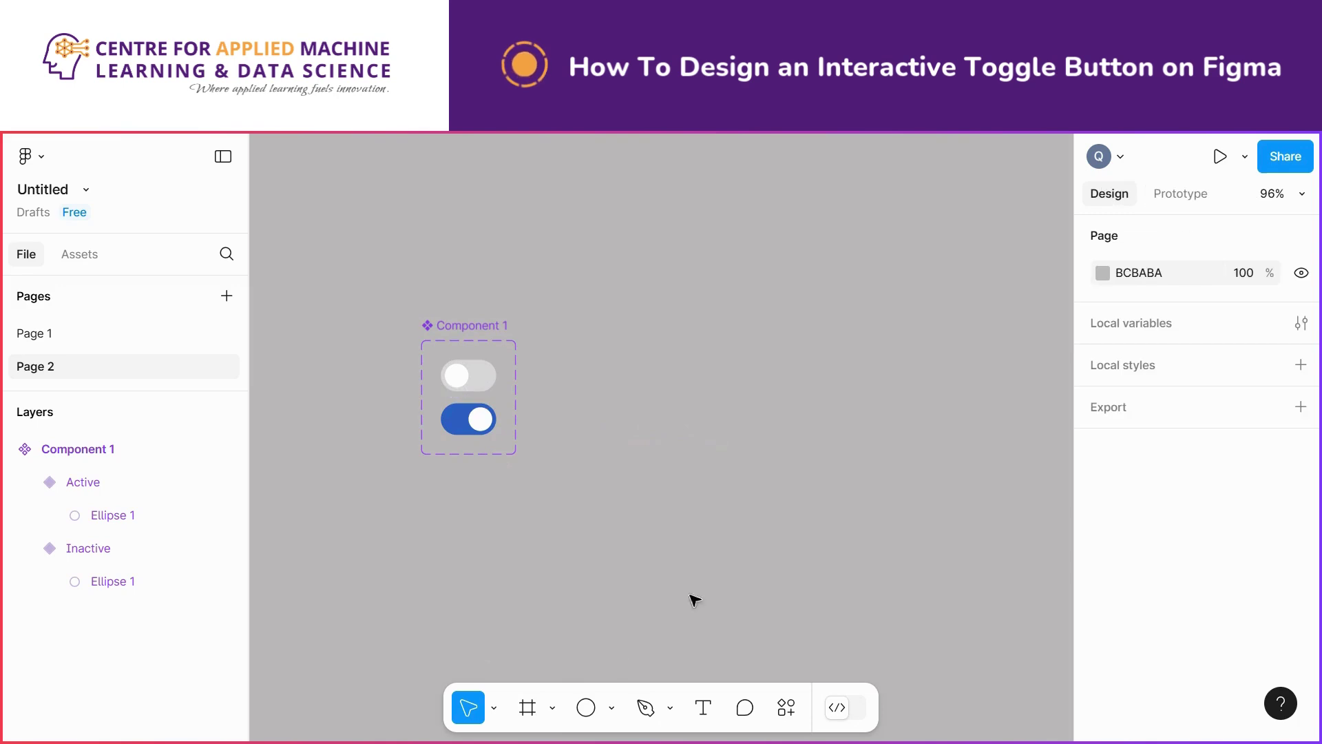
left_click(527, 707)
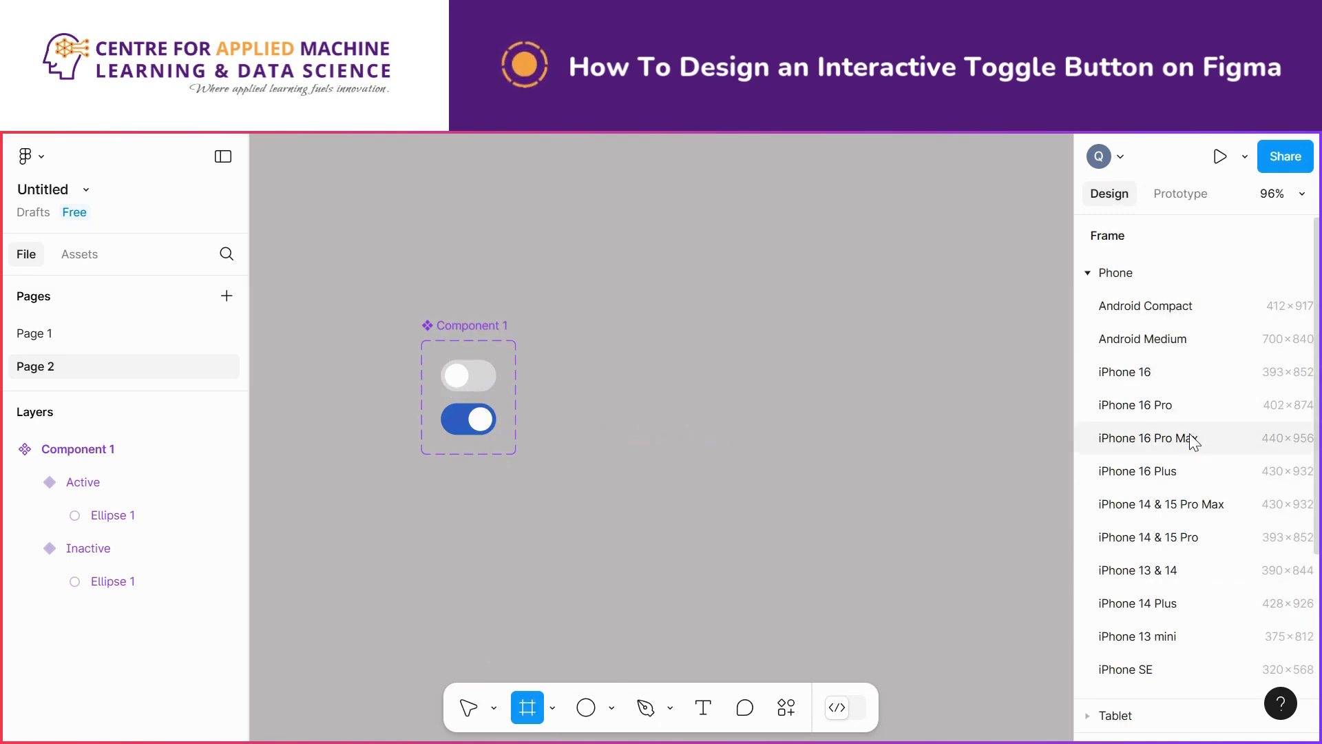
left_click(1170, 638)
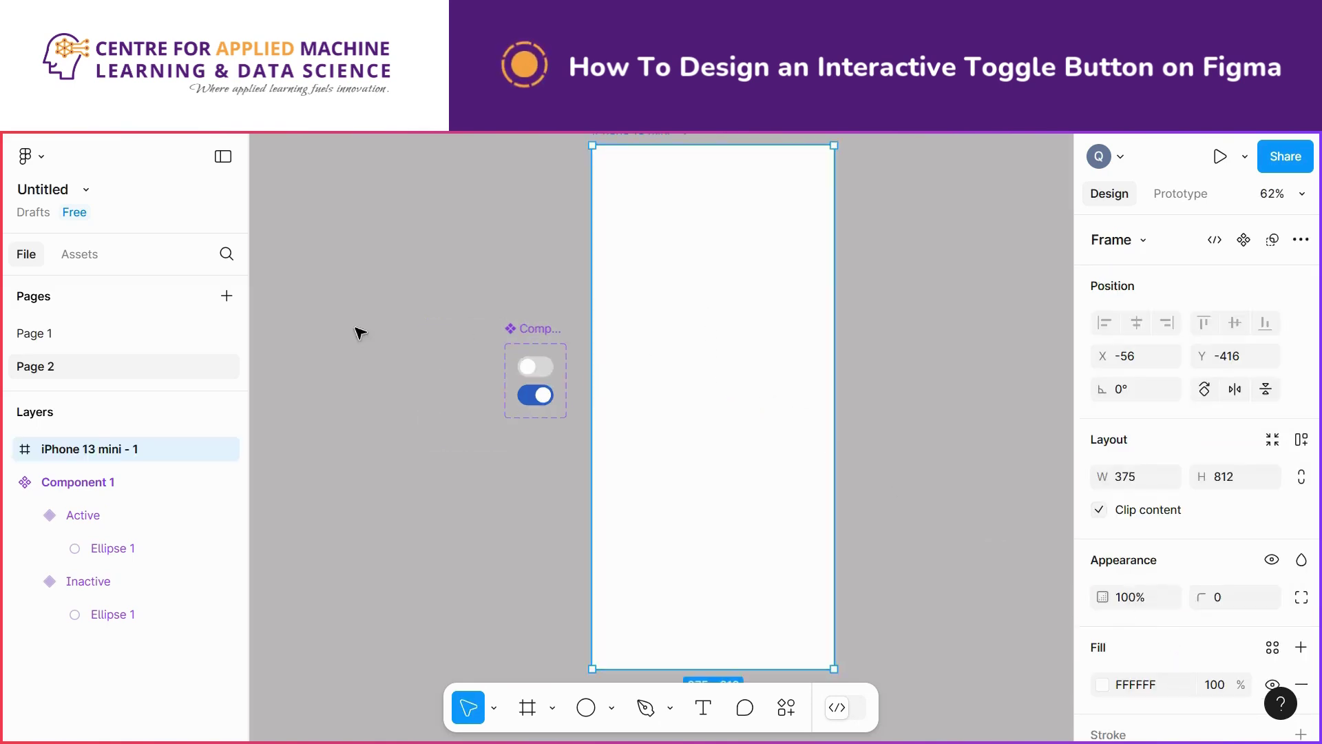
Place an instance of the toggle component from the local assets in the iPhone 13 mini frame and centre it horizontally
left_click(79, 256)
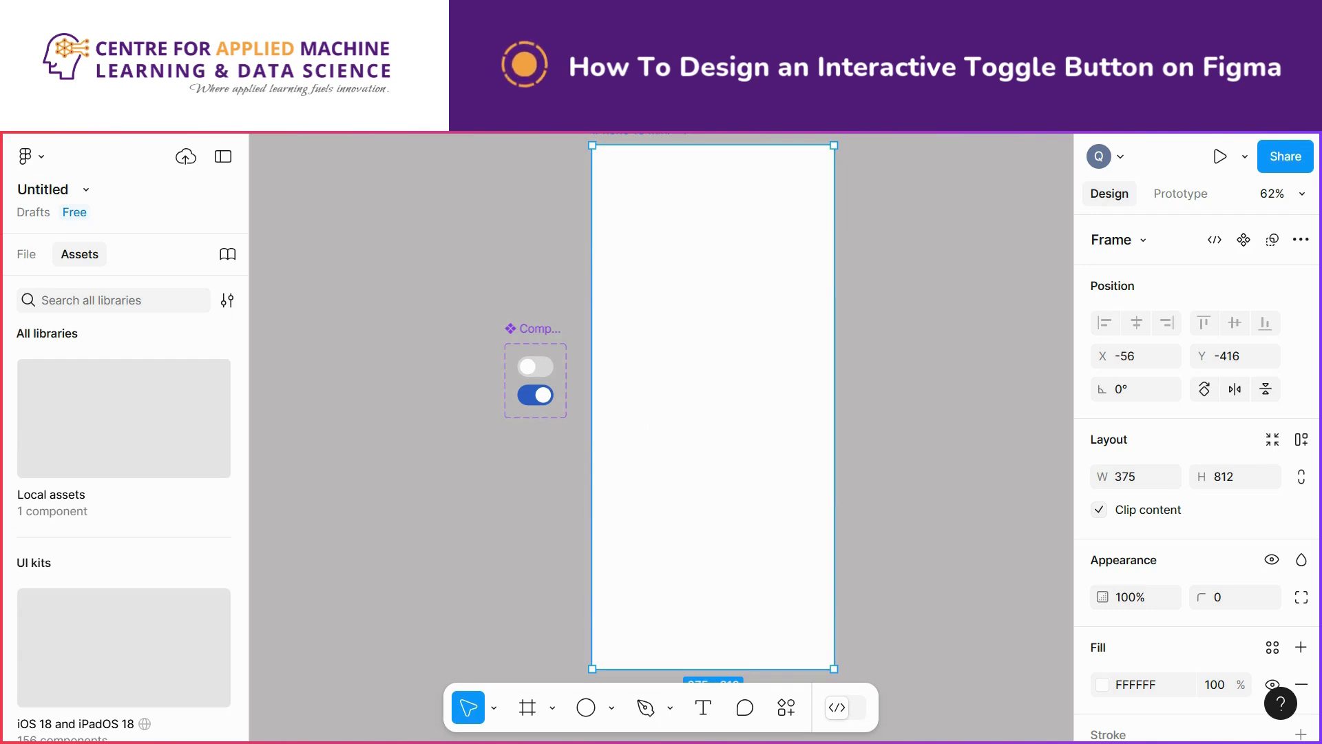
left_click(117, 440)
left_click_drag(72, 388, 716, 395)
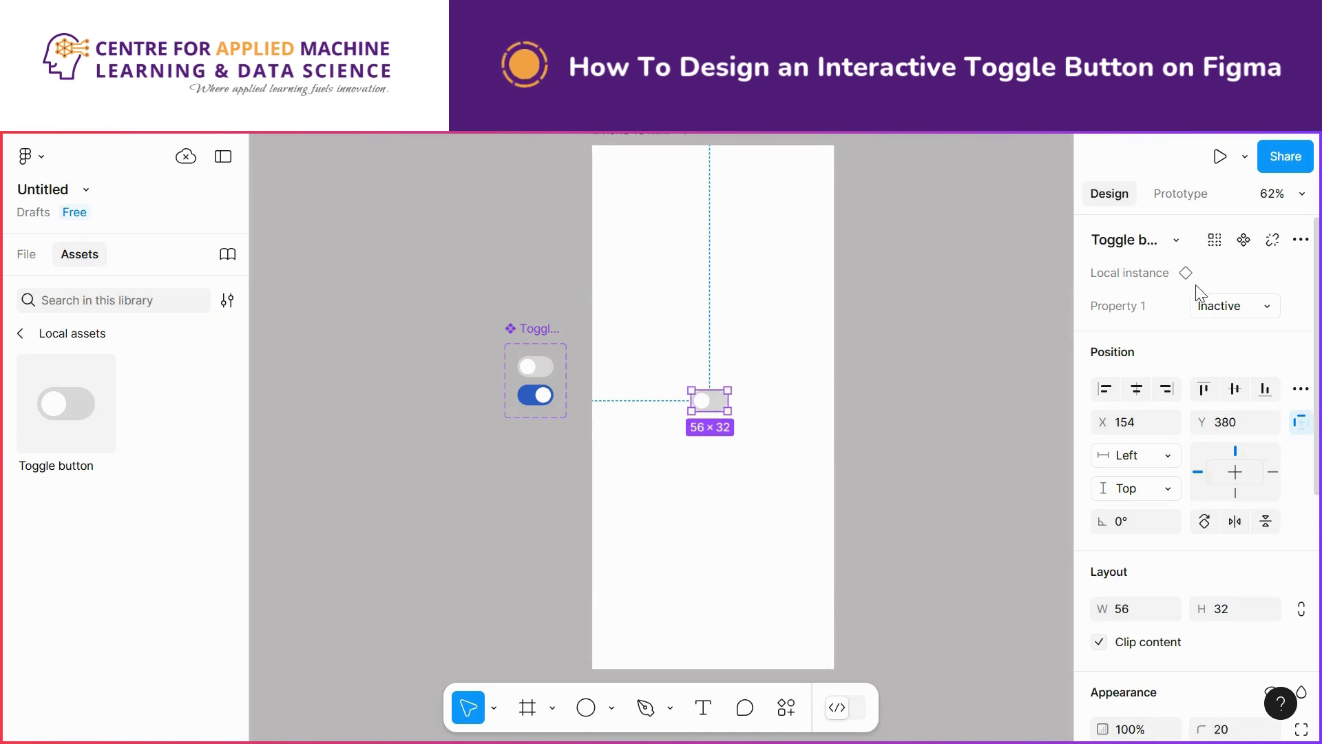
left_click(1147, 394)
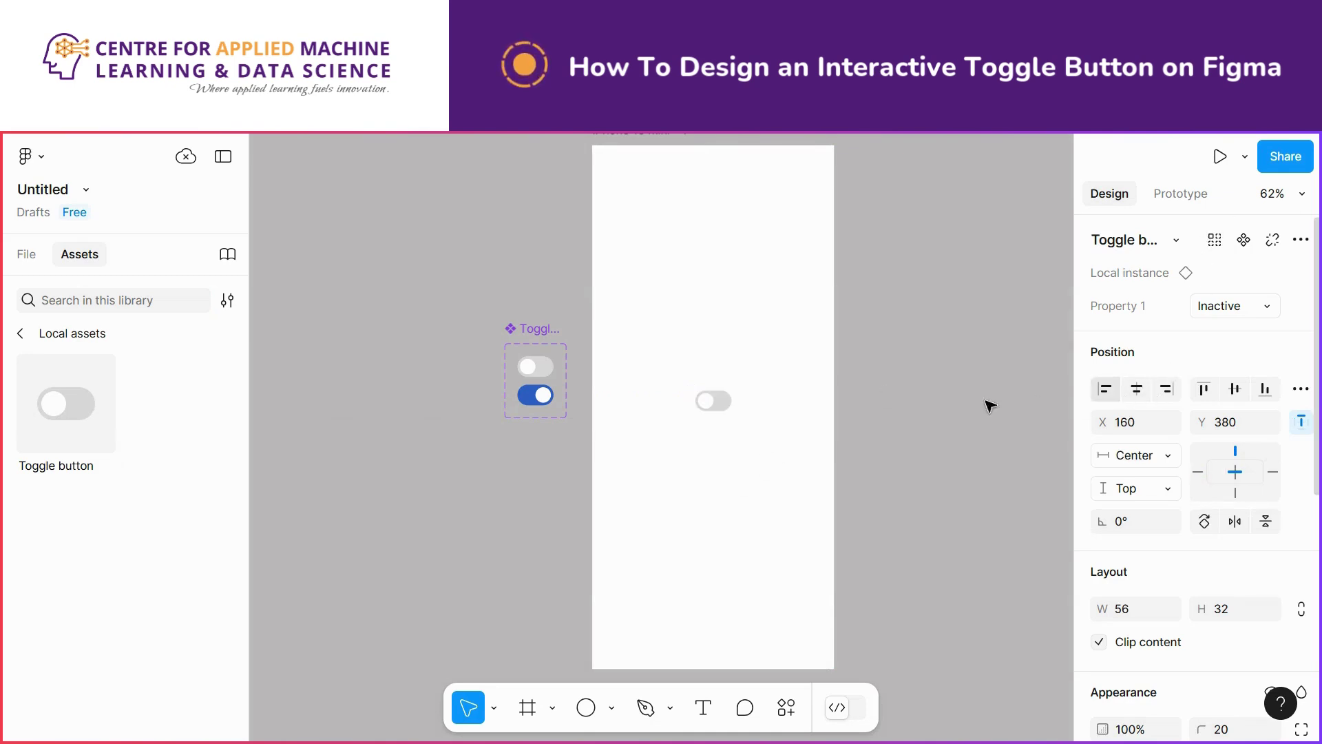
left_click(900, 417)
Open the iPhone 13 mini frame in the inline prototype preview
scroll(735, 438, "up", 1)
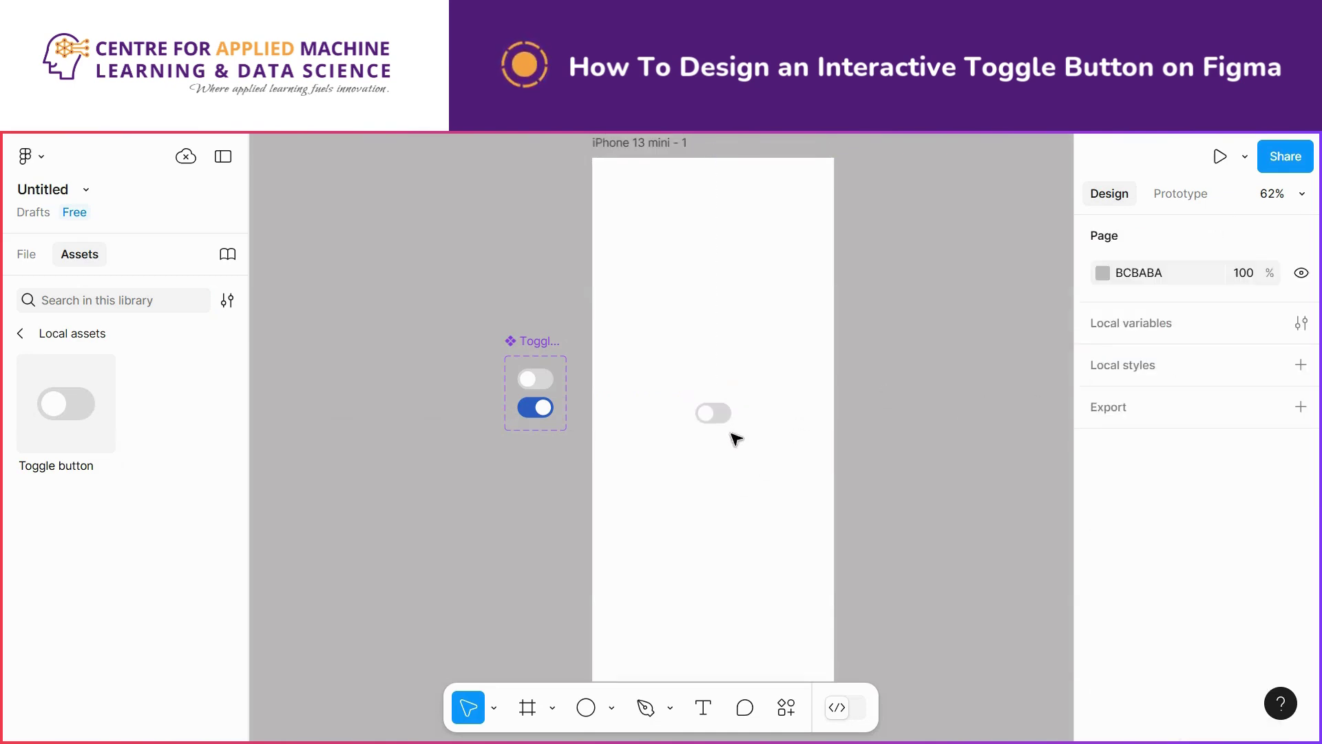
left_click(632, 146)
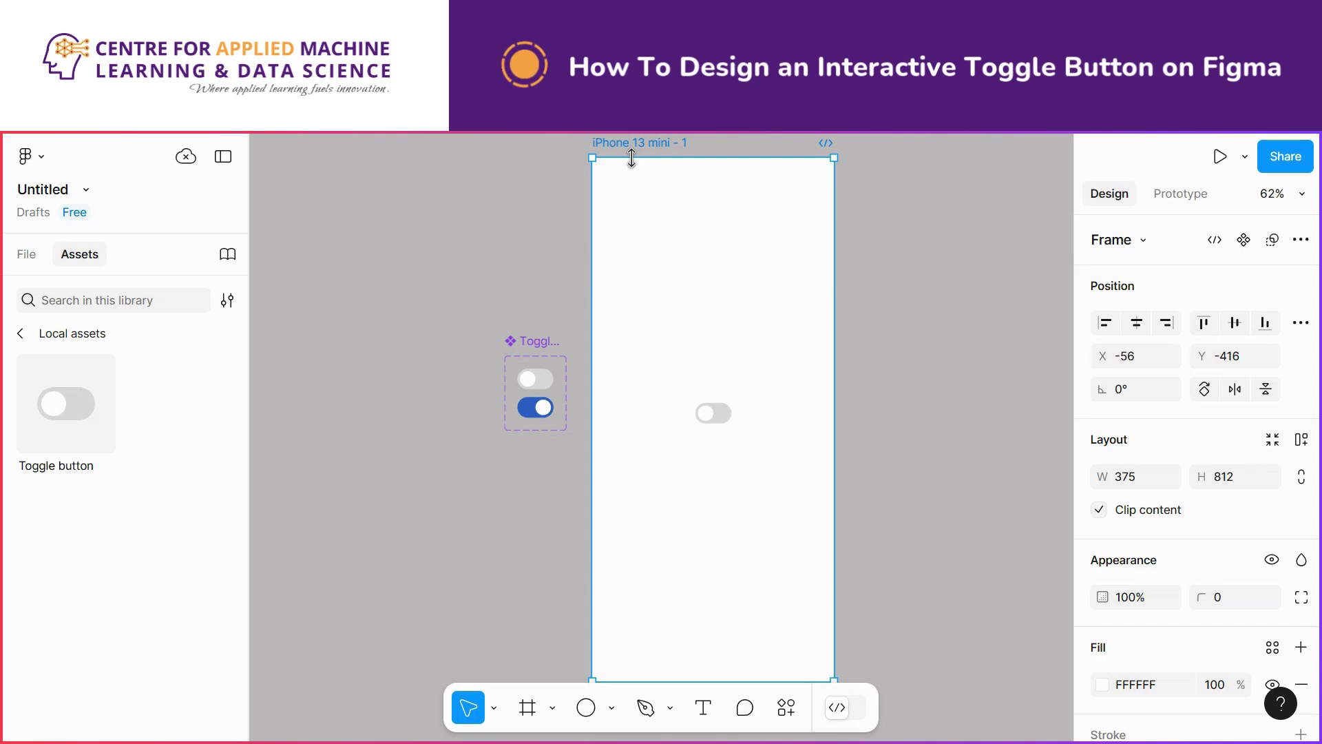
left_click(1245, 157)
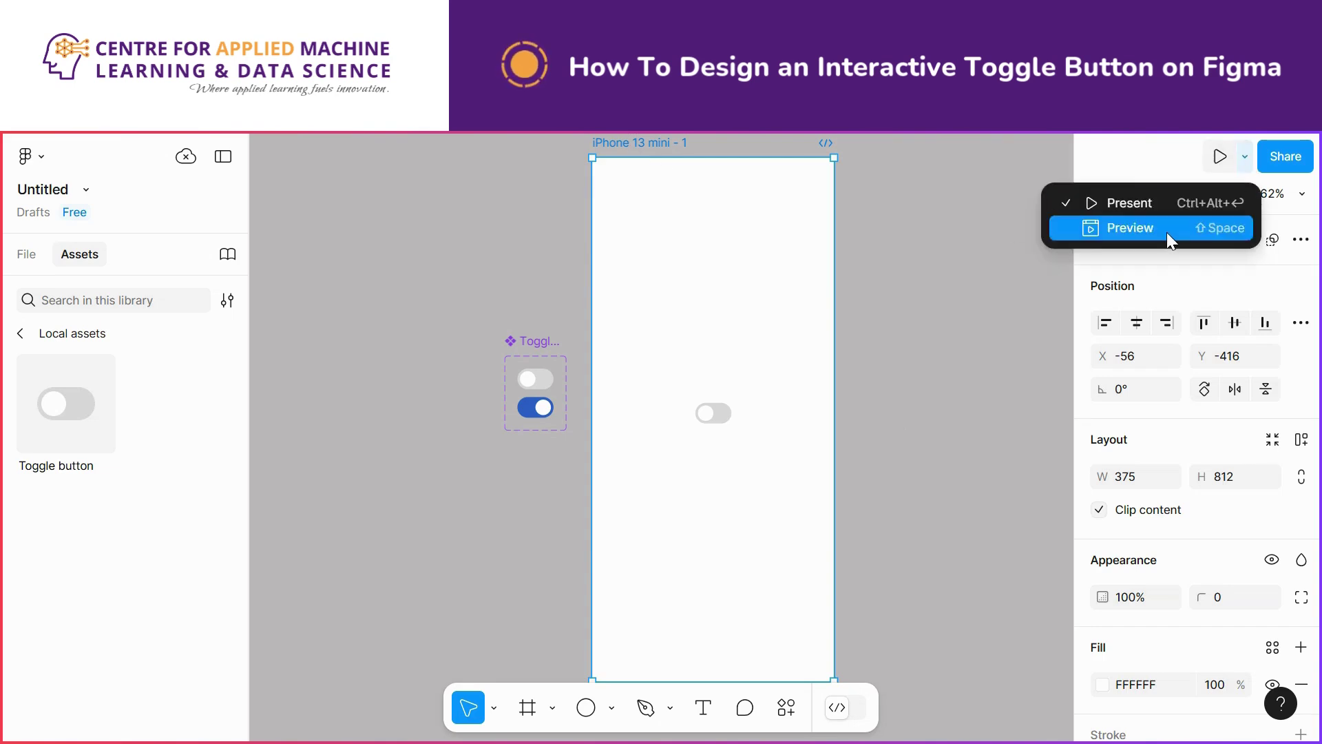
left_click(1167, 233)
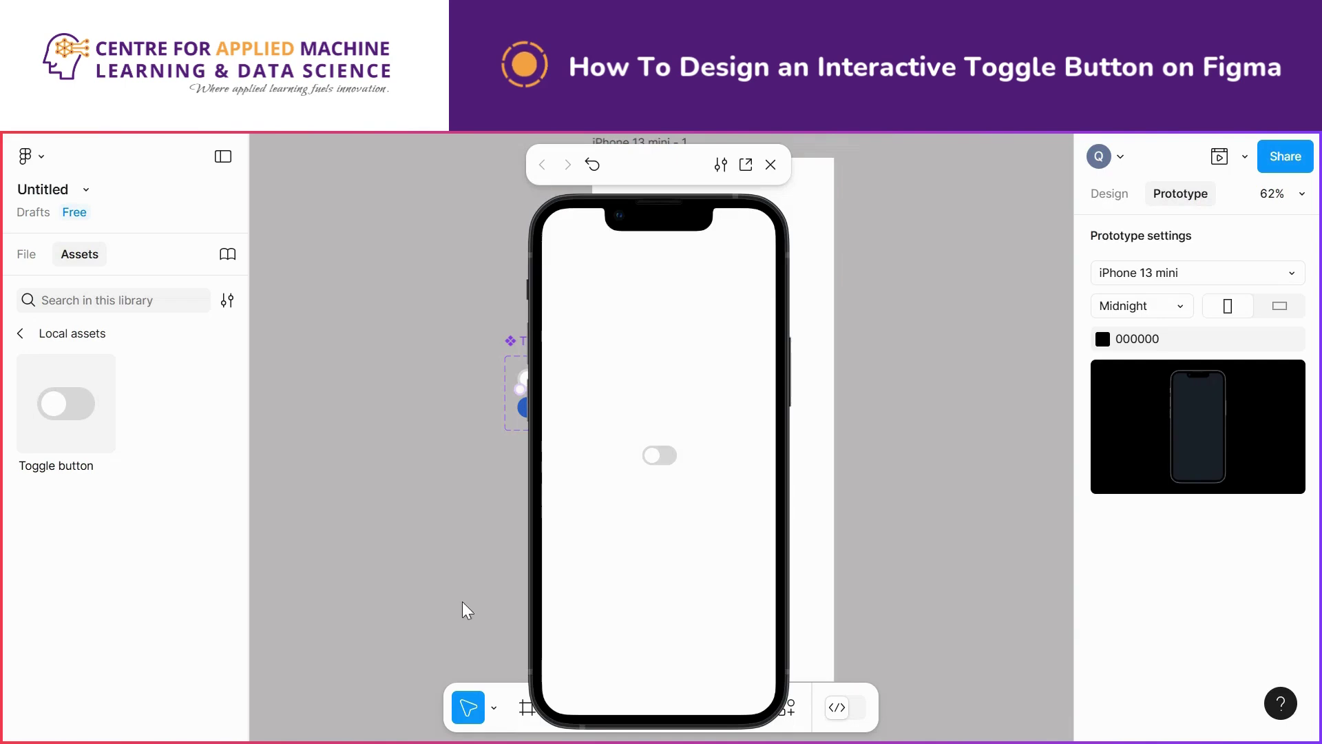
Test the toggle in the prototype preview by switching it between Inactive and Active several times
left_click(658, 457)
left_click(659, 457)
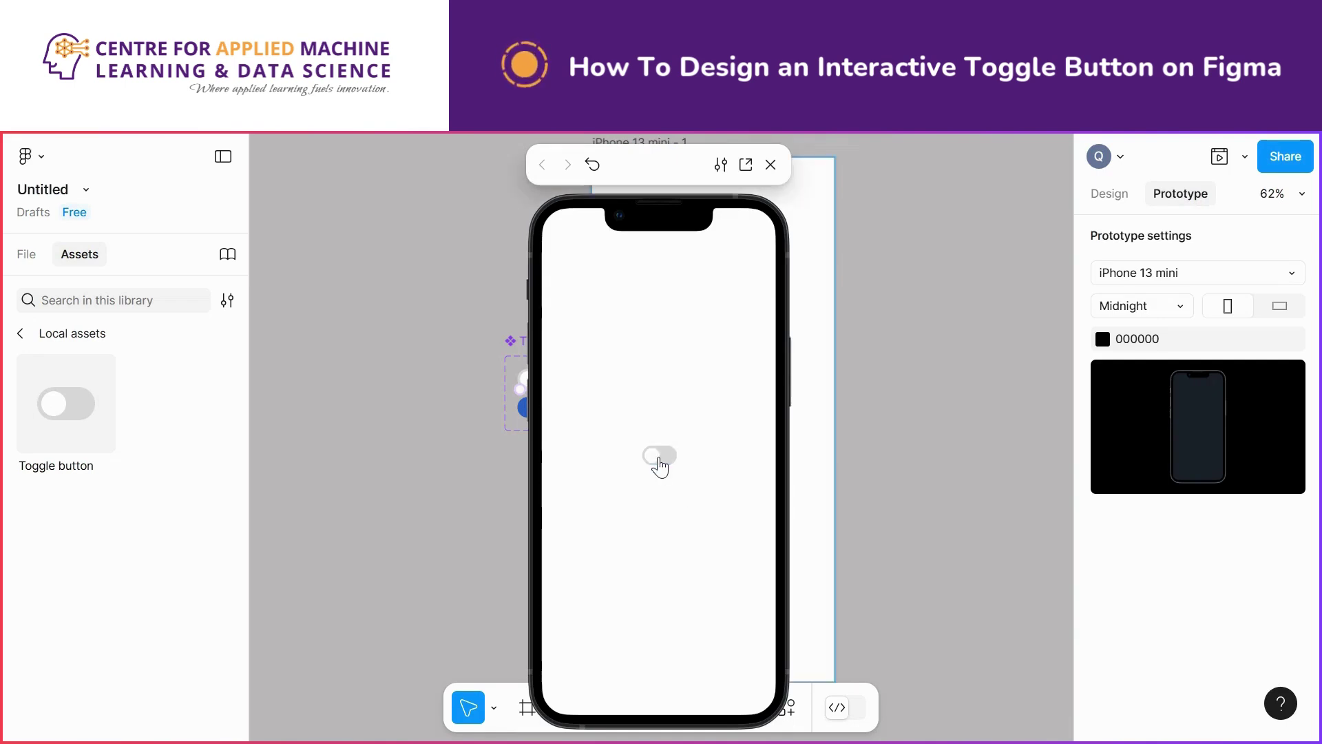
left_click(660, 459)
left_click(662, 459)
left_click(662, 464)
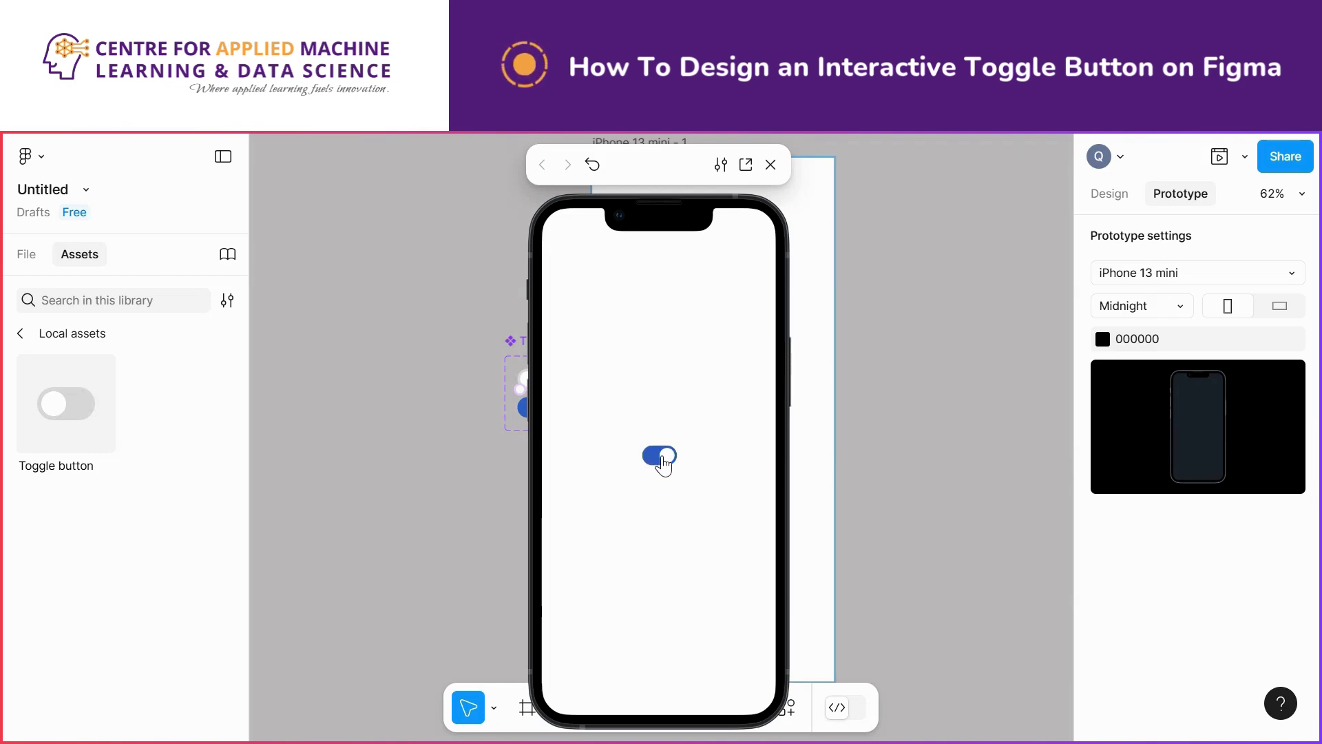
left_click(662, 462)
left_click(663, 462)
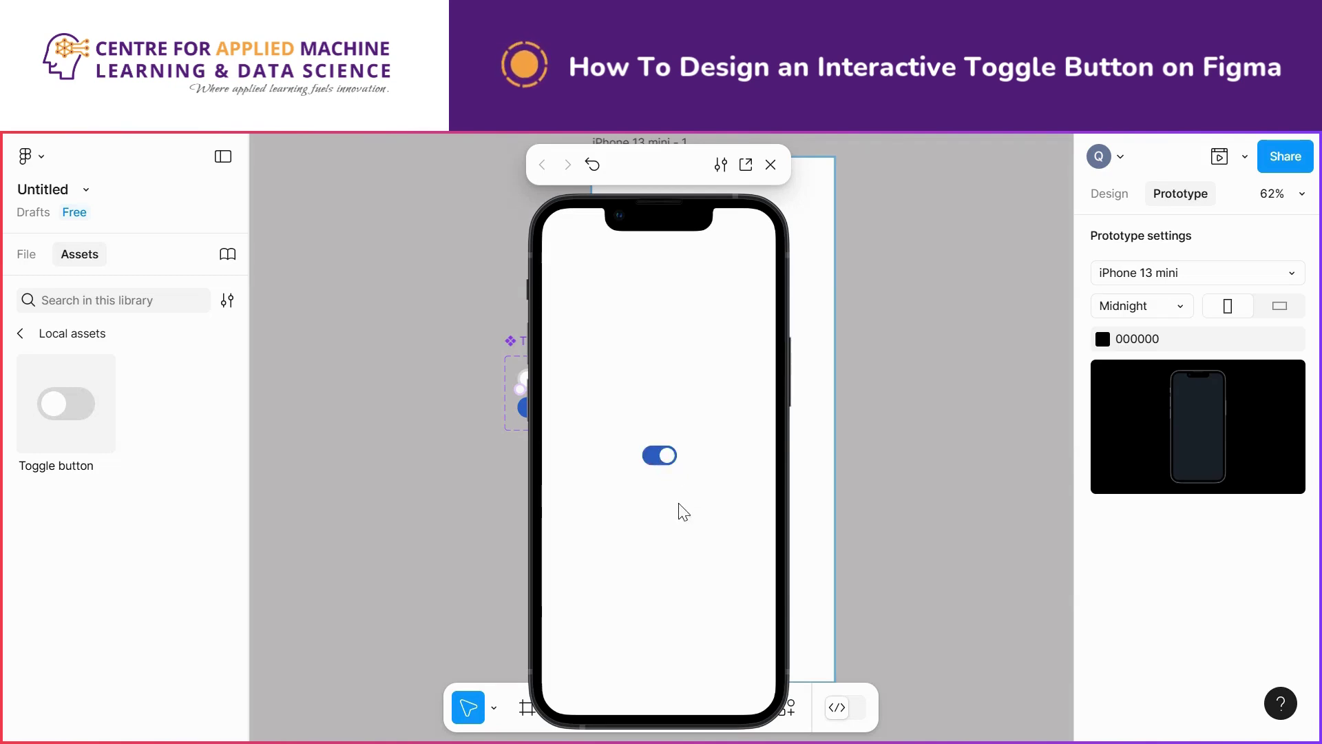